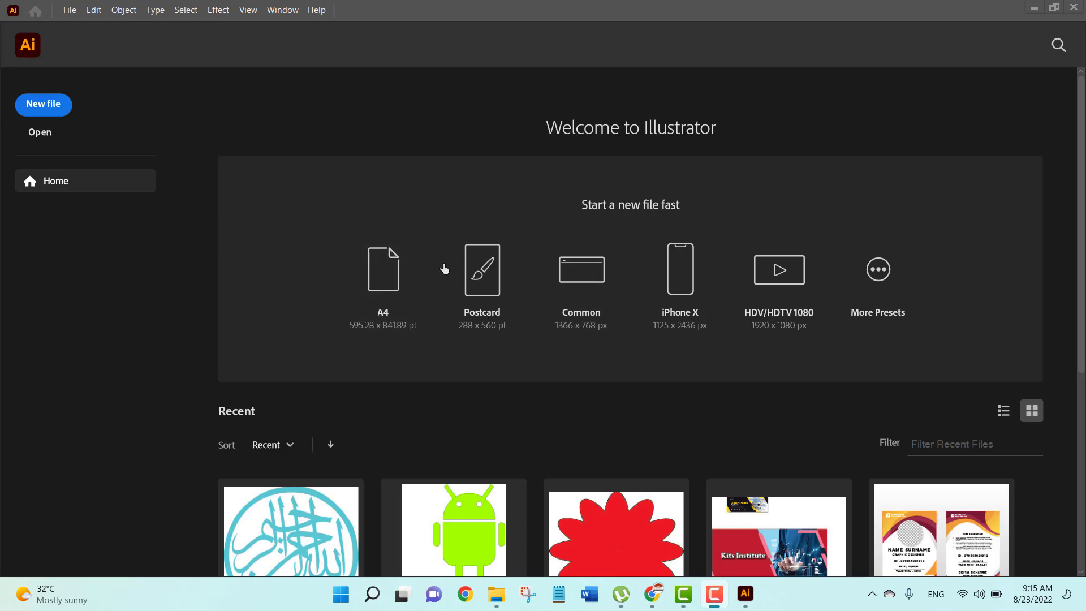
Step: Create a new A4 document and reposition the floating toolbar in the empty space beside the artboard
click(375, 275)
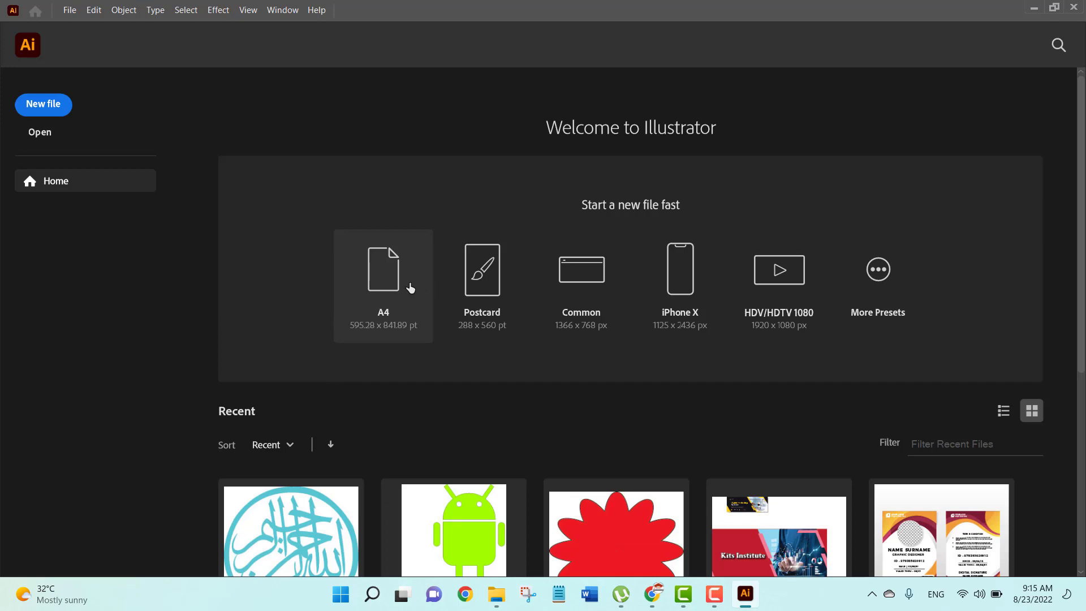
click(389, 272)
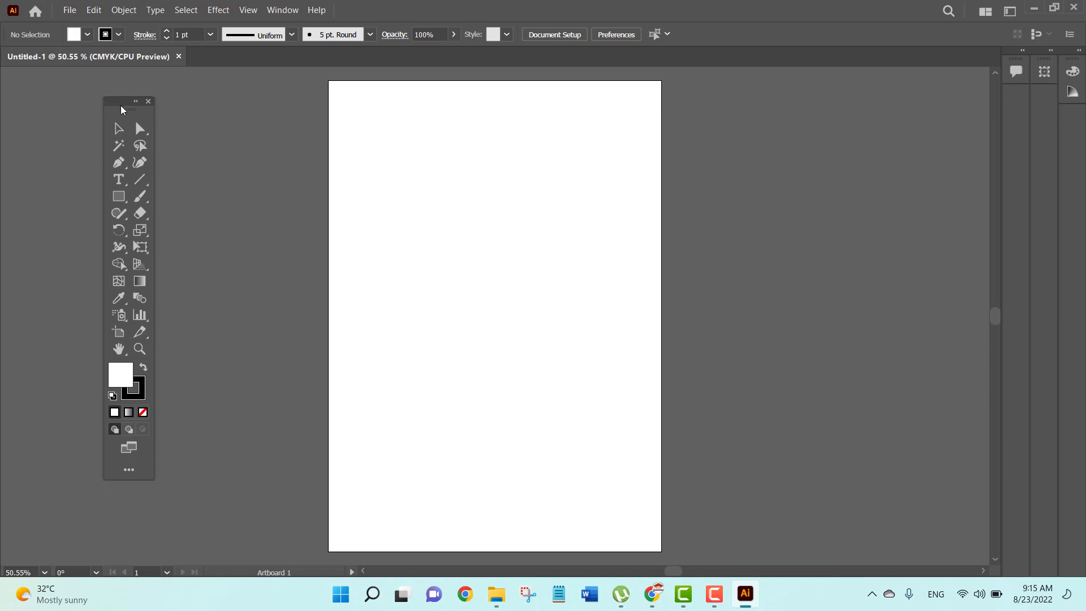
drag(121, 109, 94, 153)
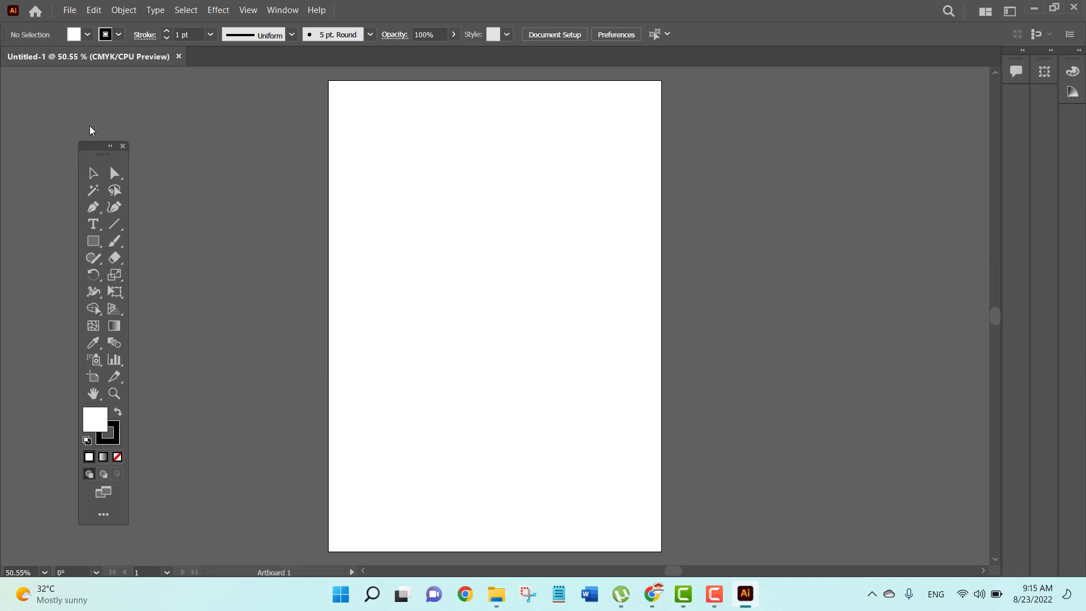
drag(92, 149, 75, 102)
Step: Draw a square in the upper half of the artboard and place default Lorem ipsum point text above it
click(76, 194)
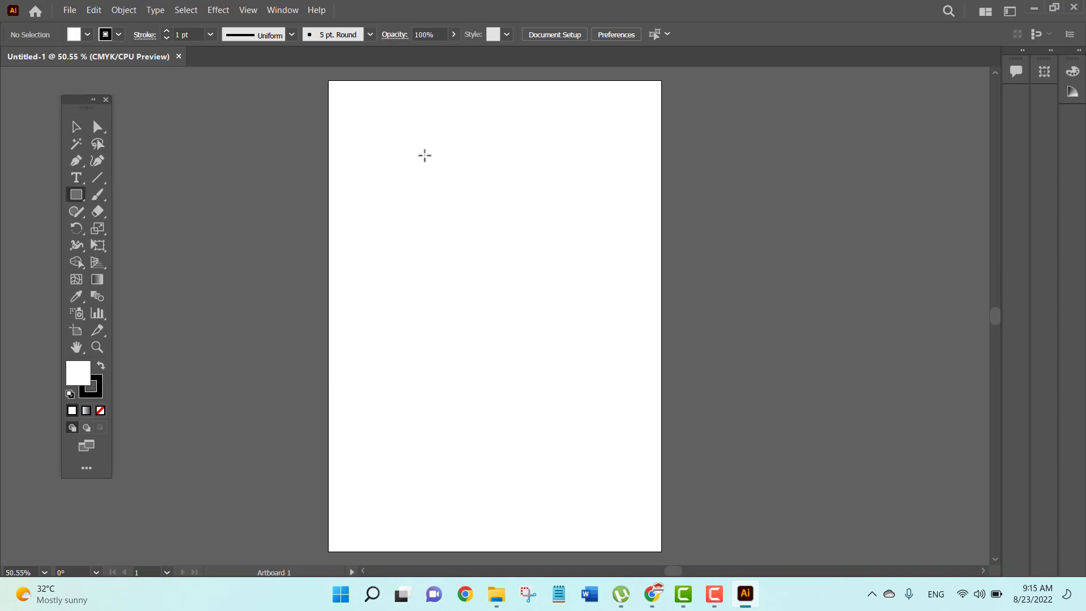
drag(375, 154, 546, 313)
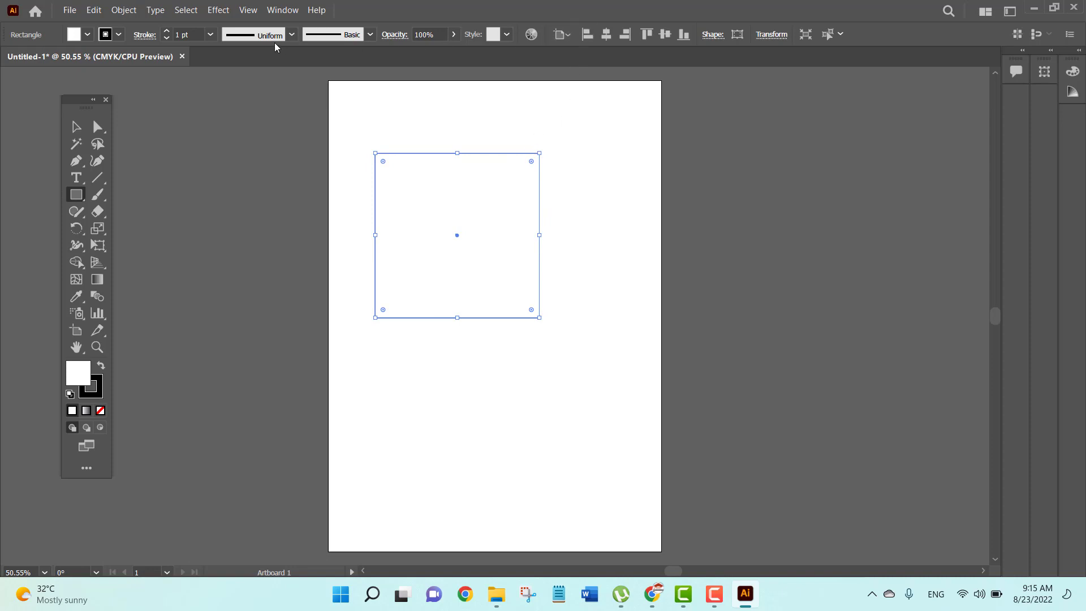
click(76, 179)
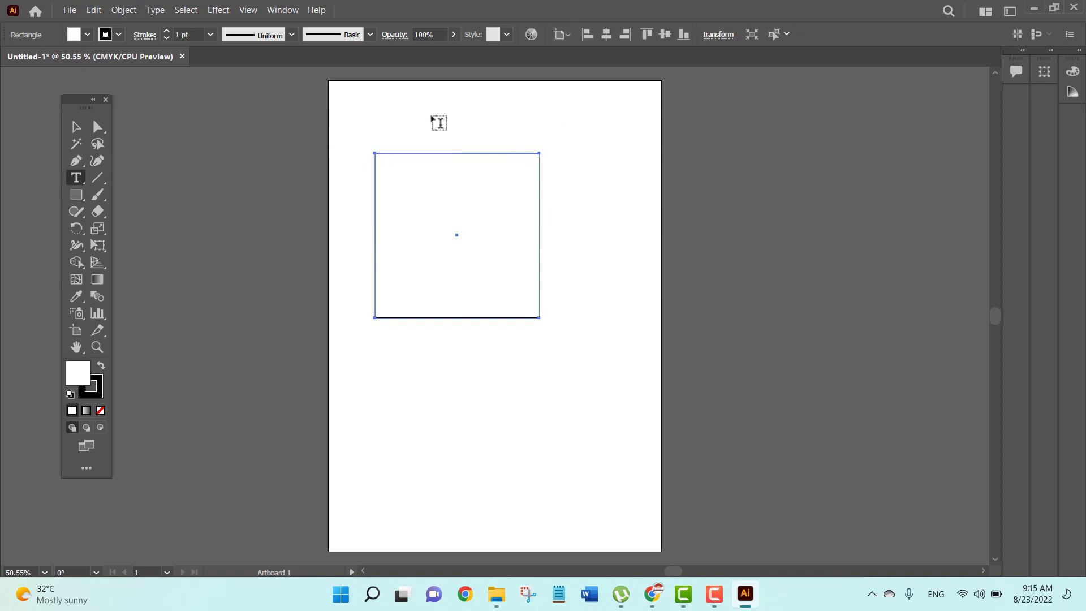
click(436, 119)
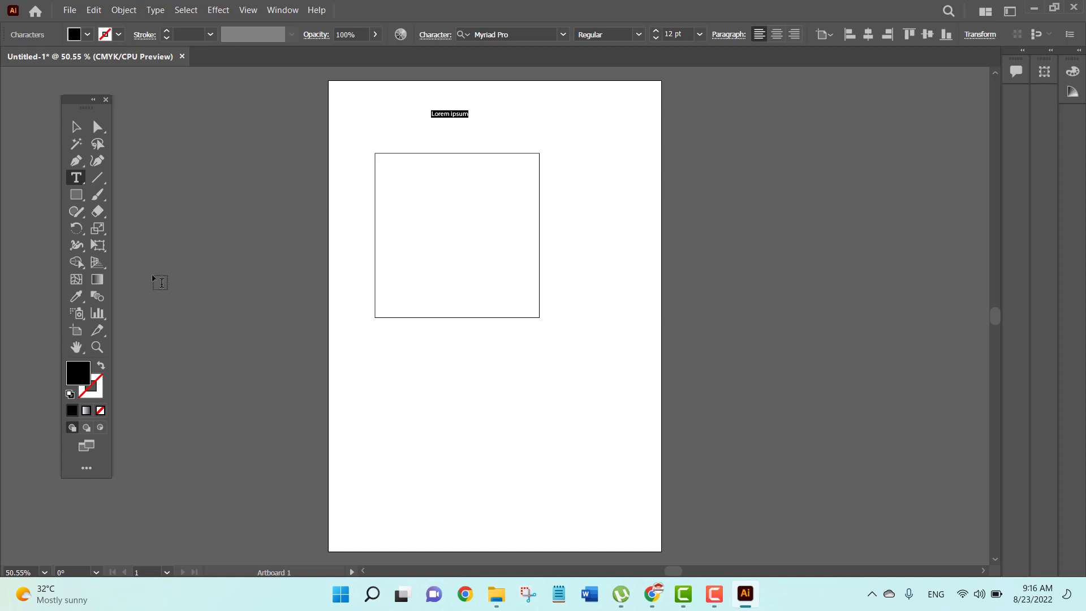
click(97, 346)
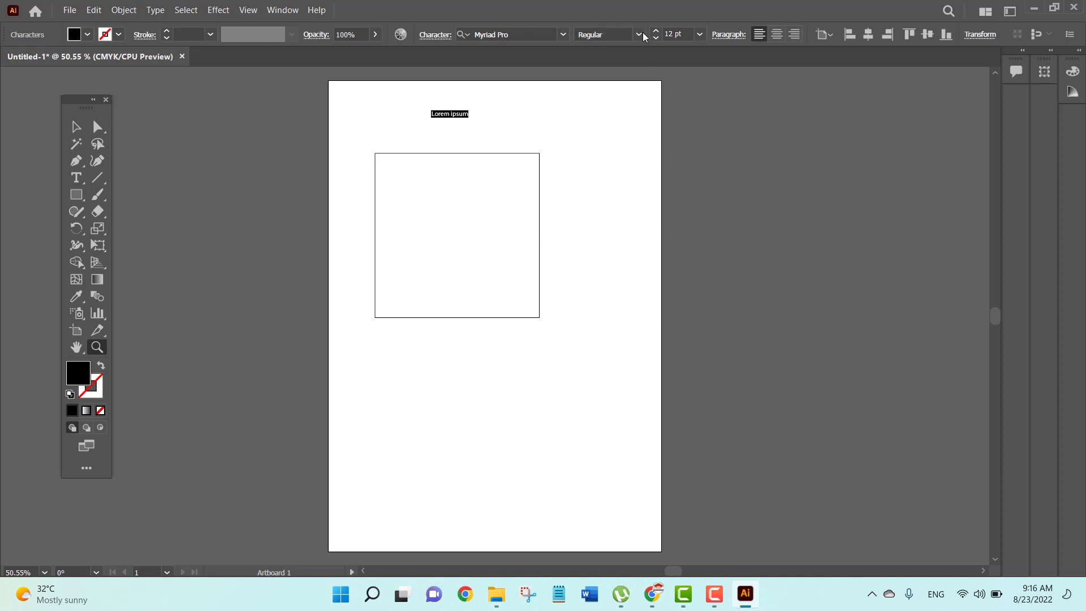
key(F9)
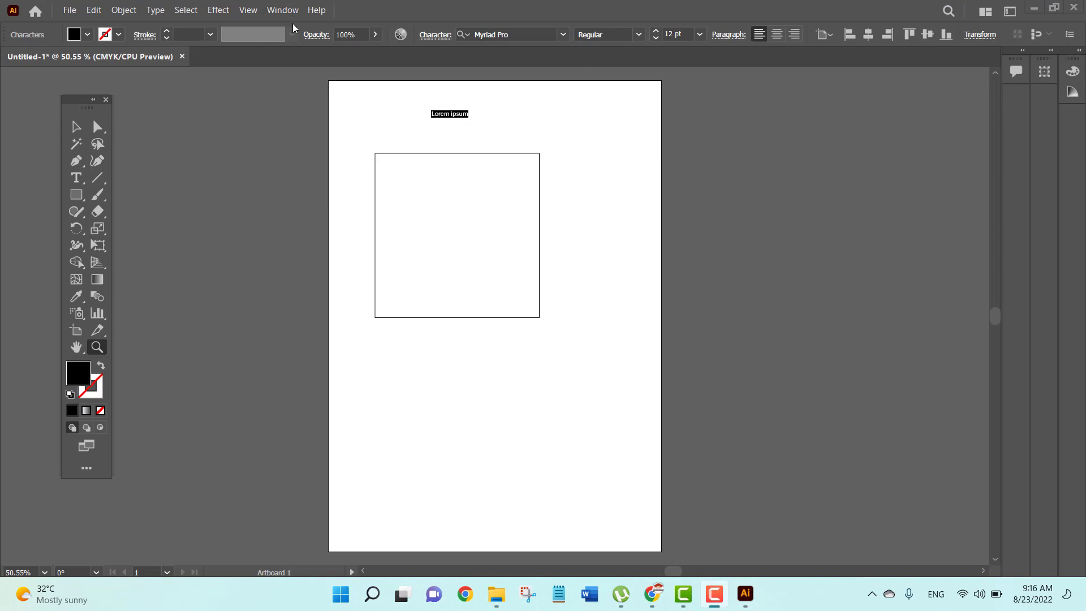
Step: Hide the Control bar and show it again
click(286, 11)
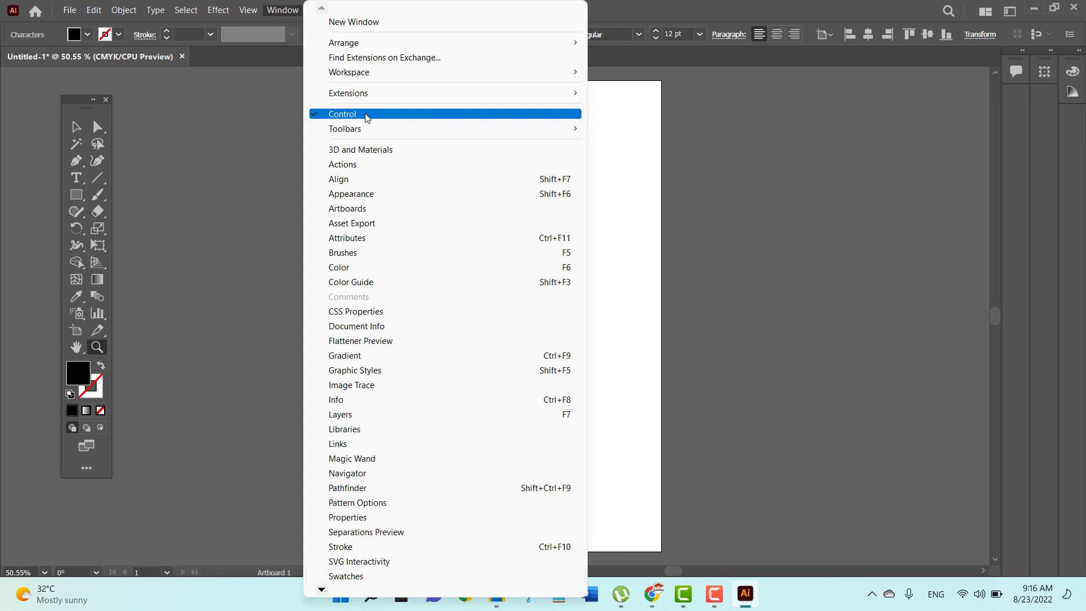
mouse_move(367, 129)
click(315, 114)
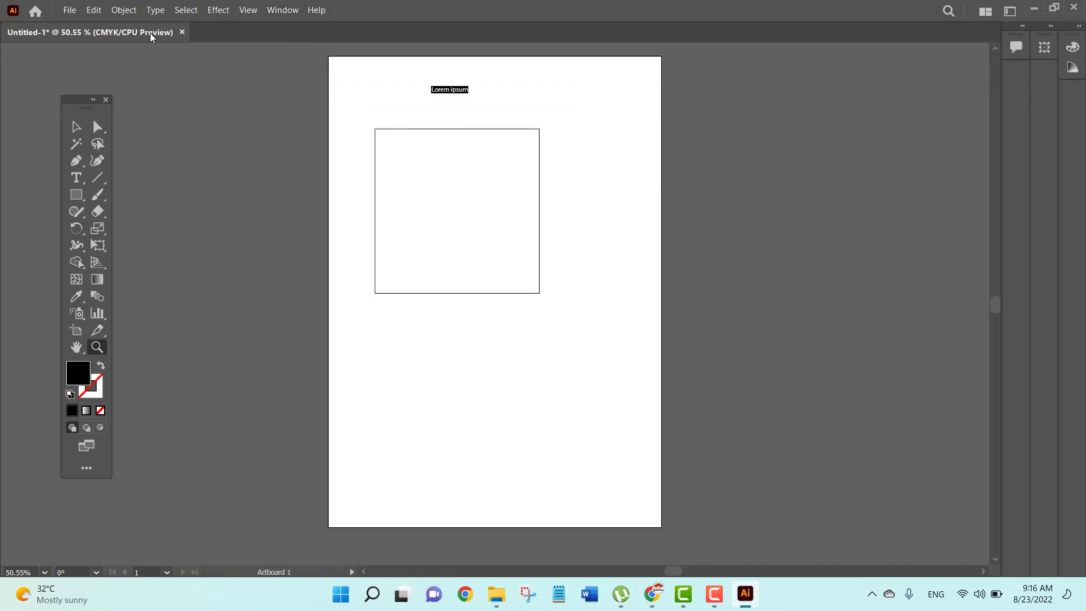
click(272, 11)
click(353, 115)
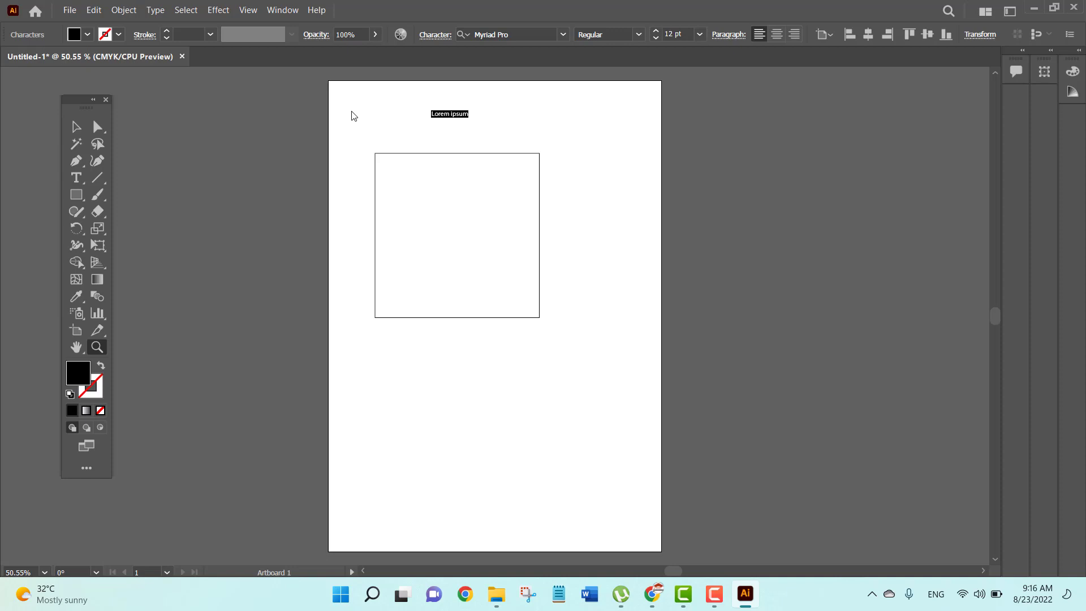
Step: Hide the Advanced toolbar and show it again
click(284, 10)
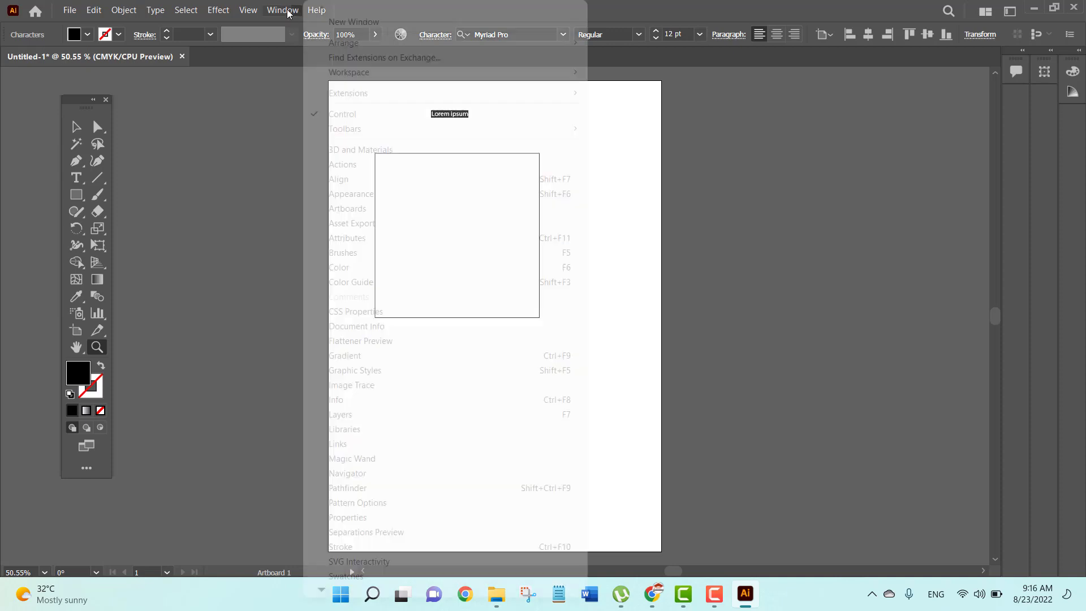
mouse_move(369, 133)
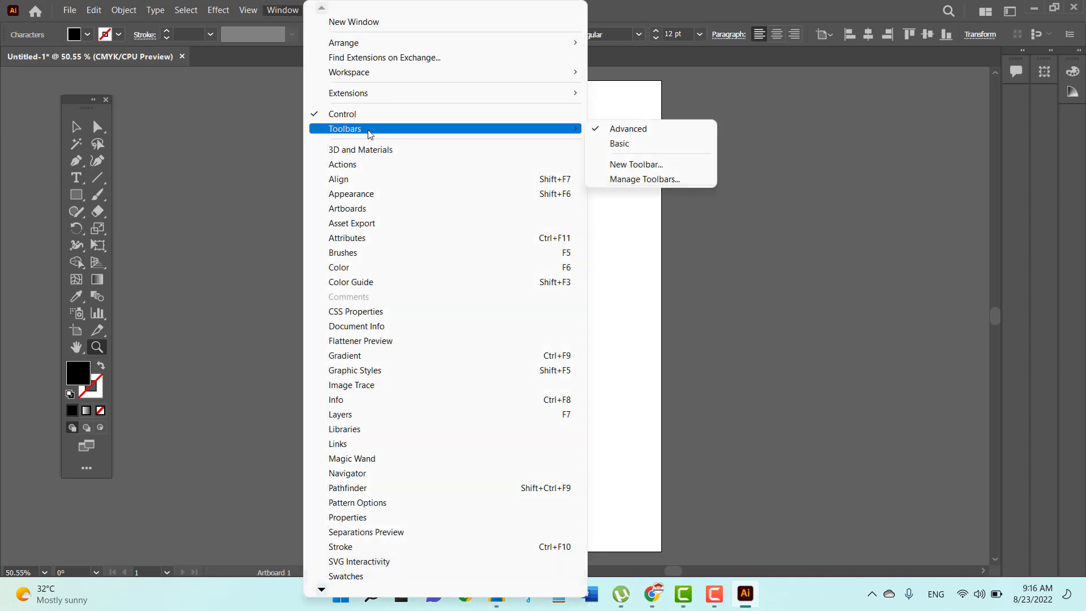
click(609, 130)
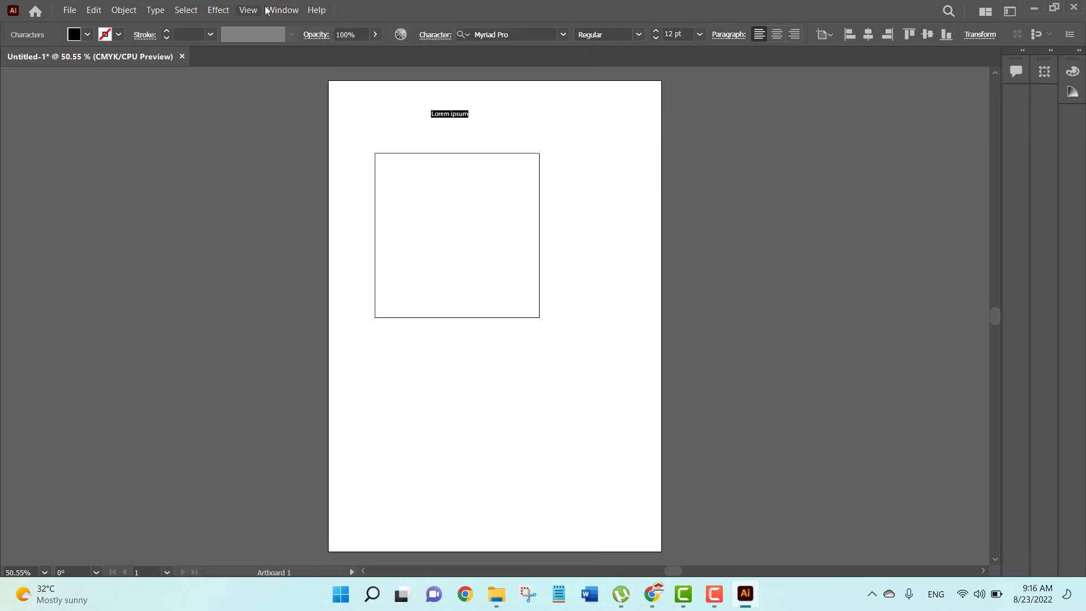
click(266, 10)
mouse_move(407, 131)
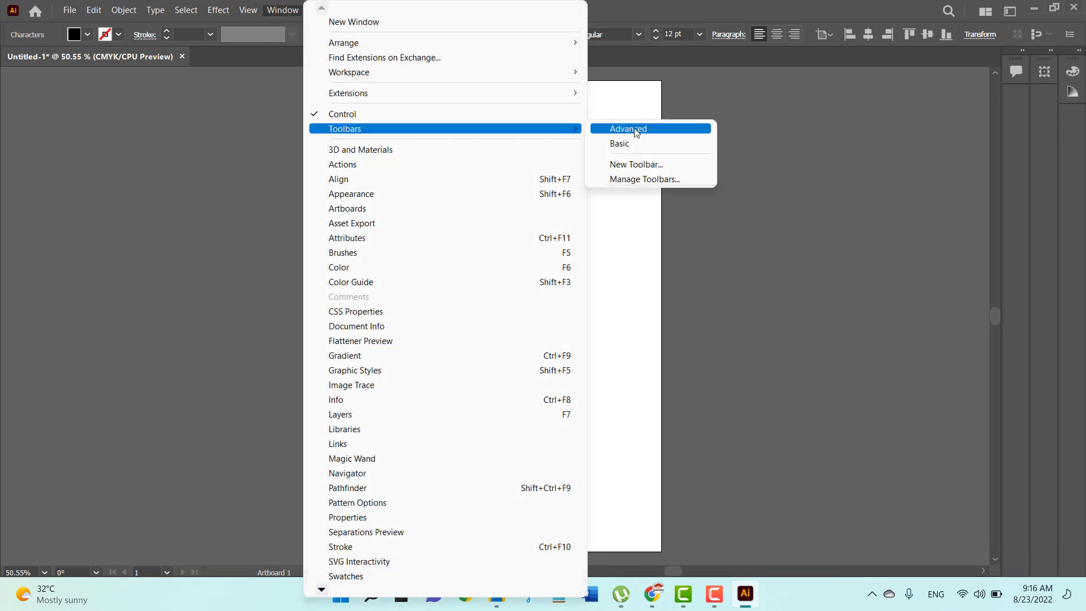
click(657, 130)
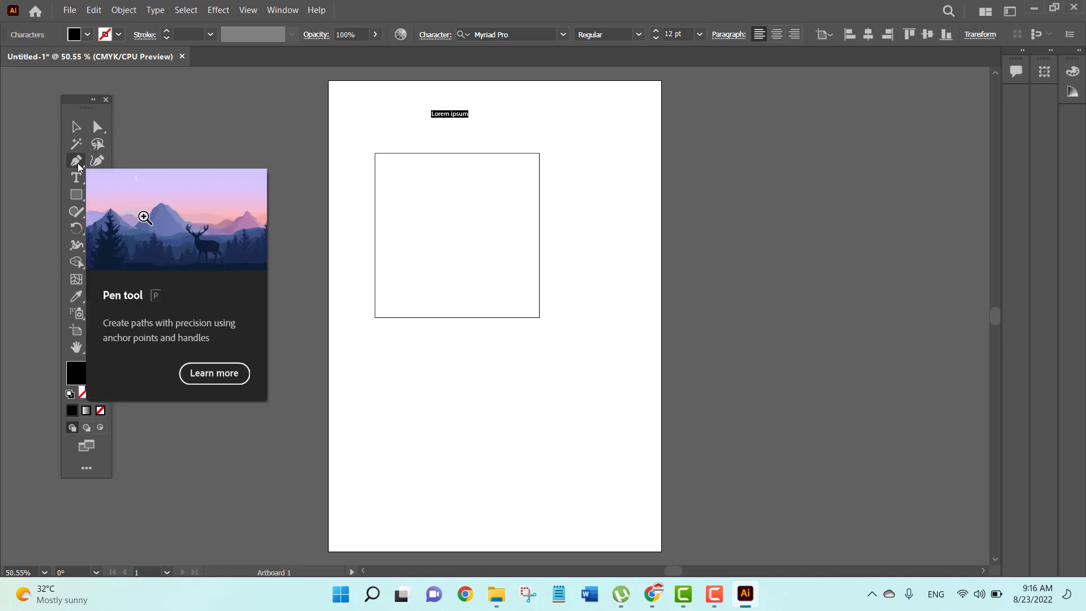
Step: Move the floating toolbar around the workspace and leave it closer to the artboard's left edge
drag(80, 109, 0, 137)
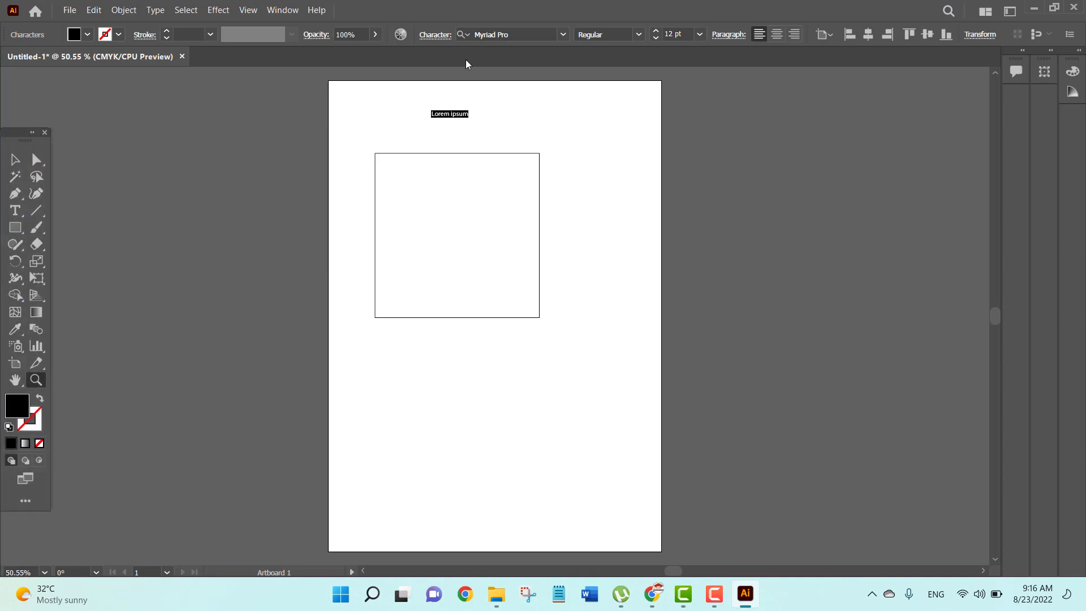
drag(21, 133, 119, 110)
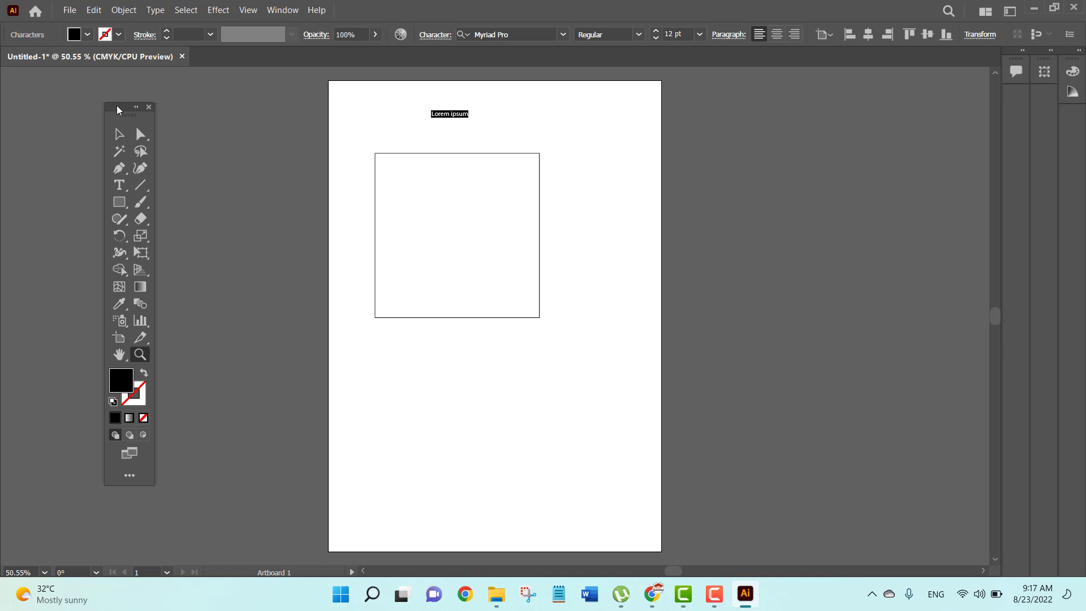
drag(118, 110, 184, 97)
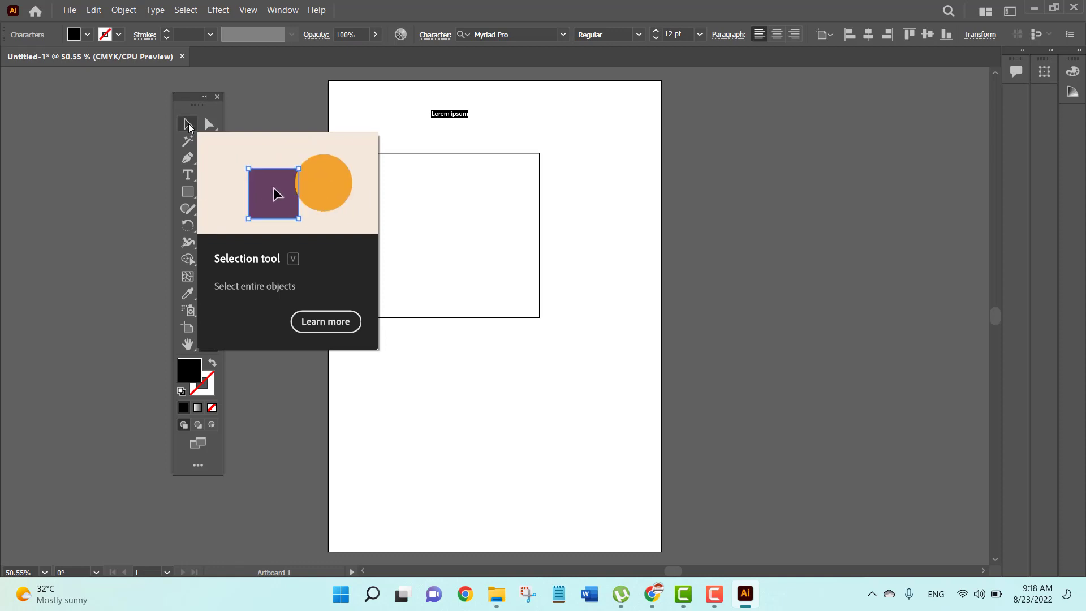
Step: Move, resize and rotate the square with the Selection tool into a counter-clockwise tilted rectangle in the middle of the artboard
key(z)
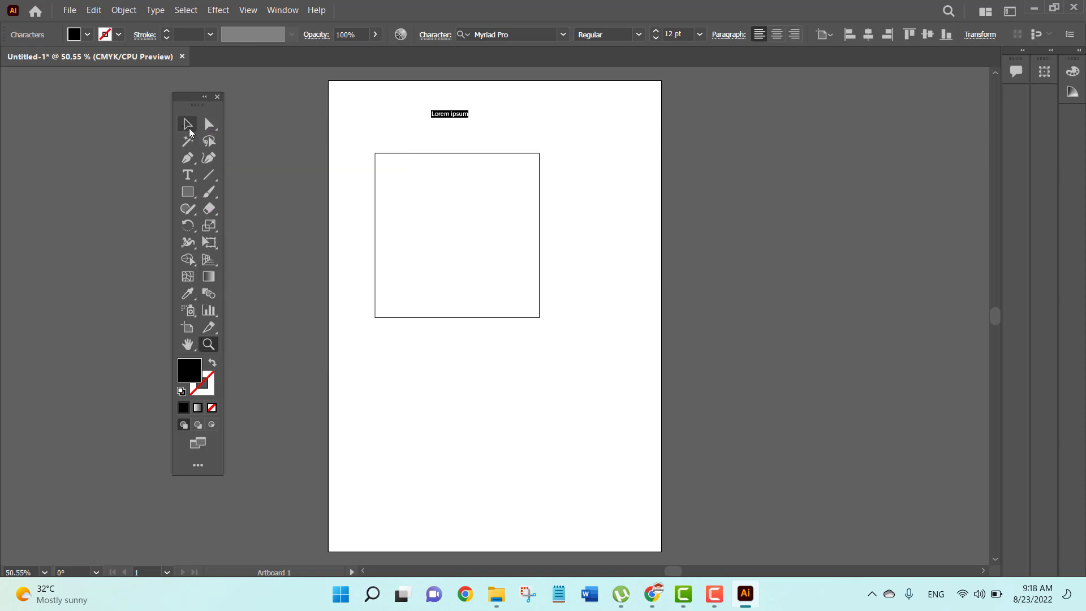
click(188, 124)
click(487, 233)
mouse_move(511, 198)
mouse_down()
mouse_move(582, 280)
mouse_move(505, 215)
mouse_up()
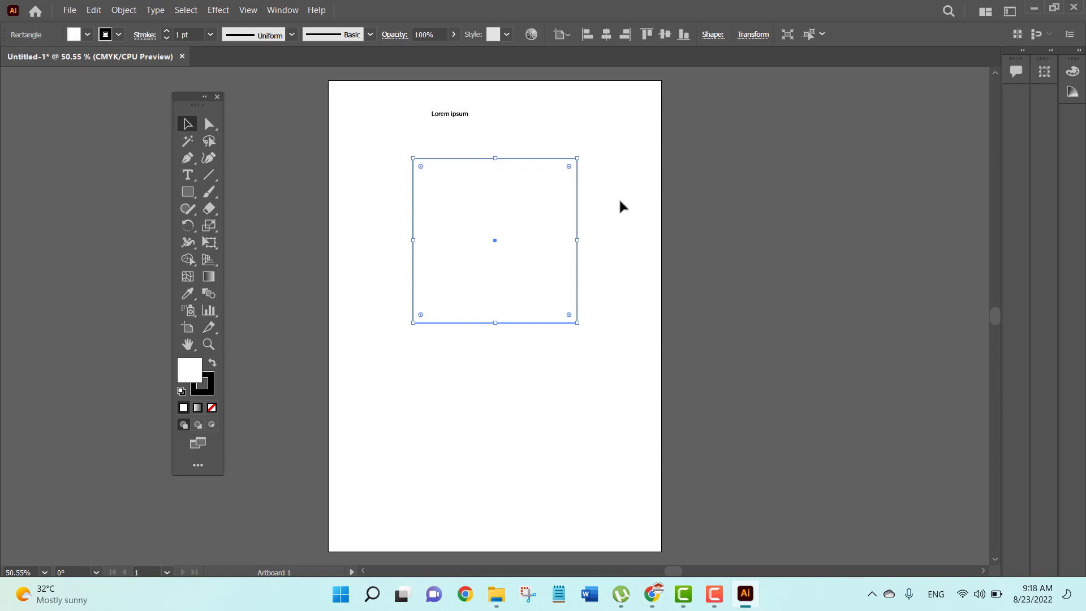
drag(458, 295, 574, 235)
drag(520, 185, 557, 387)
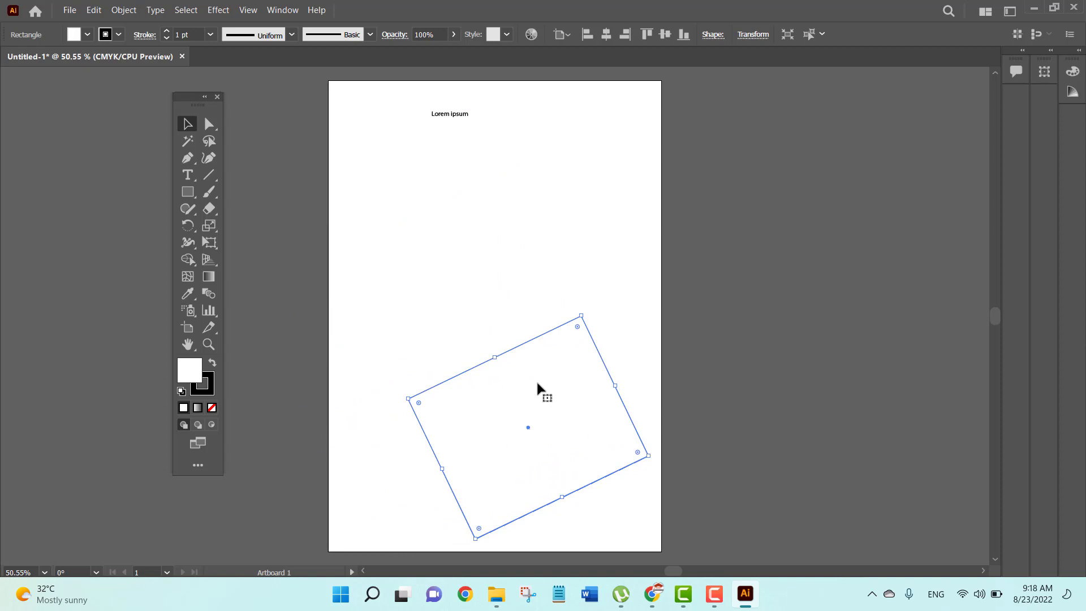
drag(537, 384, 524, 285)
Step: Pull the tilted rectangle's top corner to about X 327 pt, Y 244 pt and its right corner inward with the Direct Selection tool
click(209, 124)
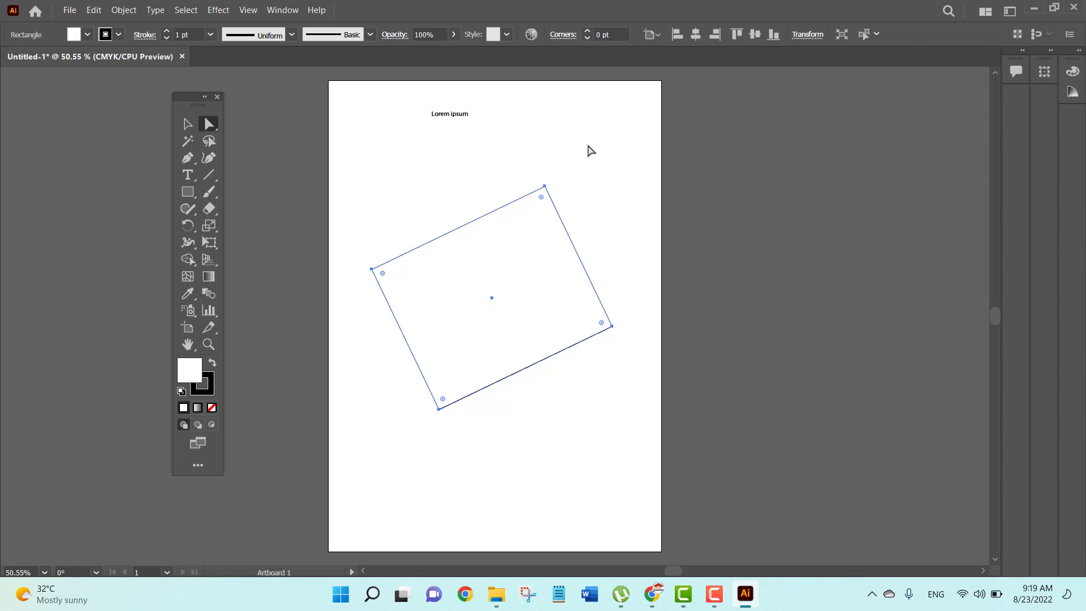
drag(568, 154, 511, 216)
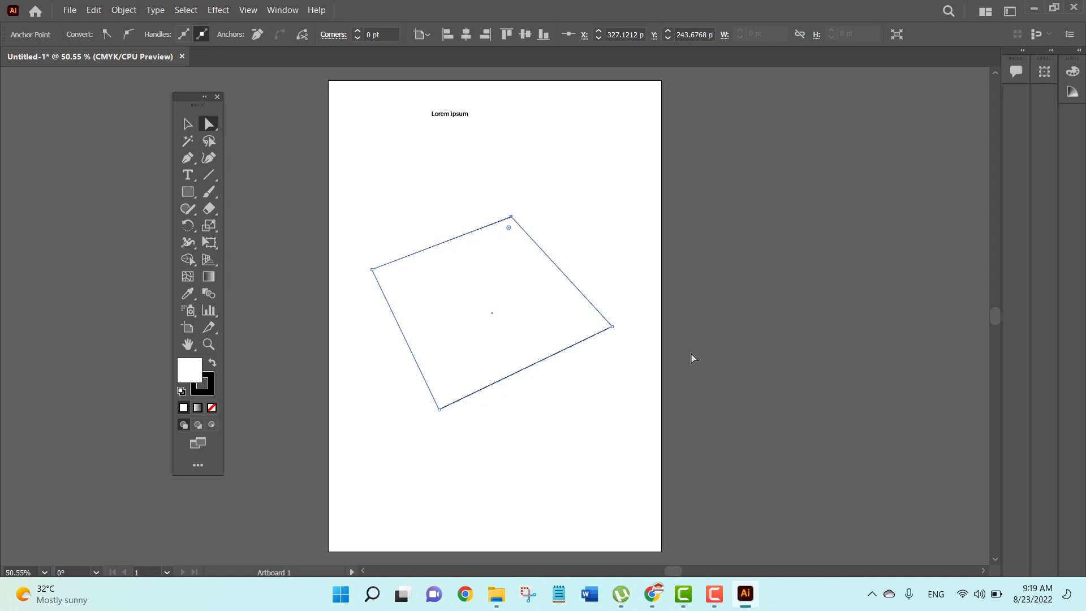
drag(650, 297, 583, 376)
drag(614, 324, 496, 251)
Step: Scale and reposition the whole reshaped path near the artboard's centre with the Selection tool
click(192, 125)
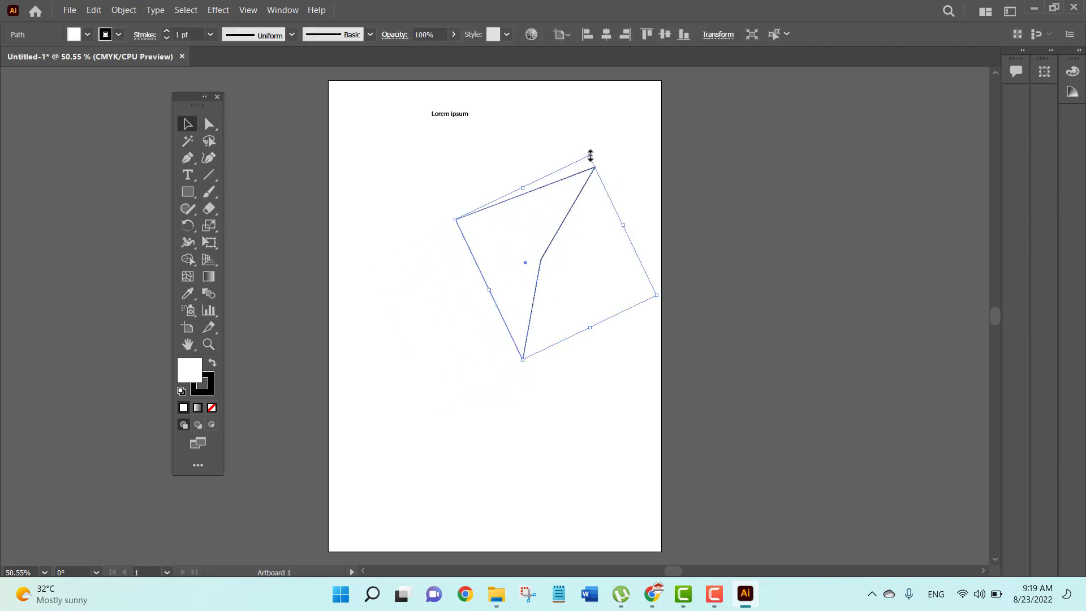
drag(589, 156, 560, 161)
drag(500, 212, 467, 281)
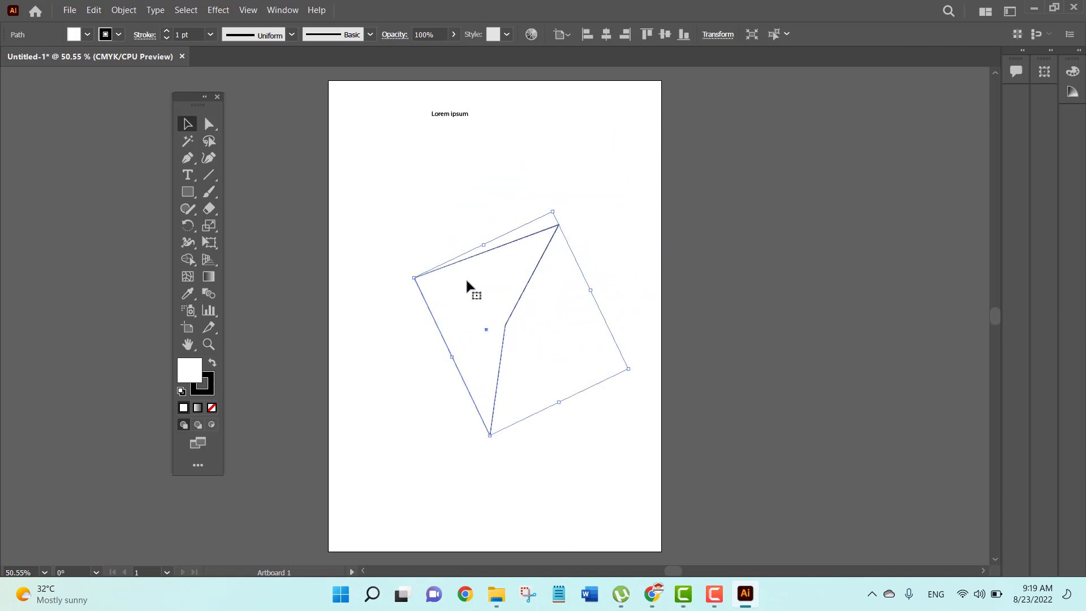
Step: Use Direct Selection to move one anchor to about X 12, Y 190 pt, the right tip outward, and the inner anchor to X 141, Y 227 pt
click(209, 124)
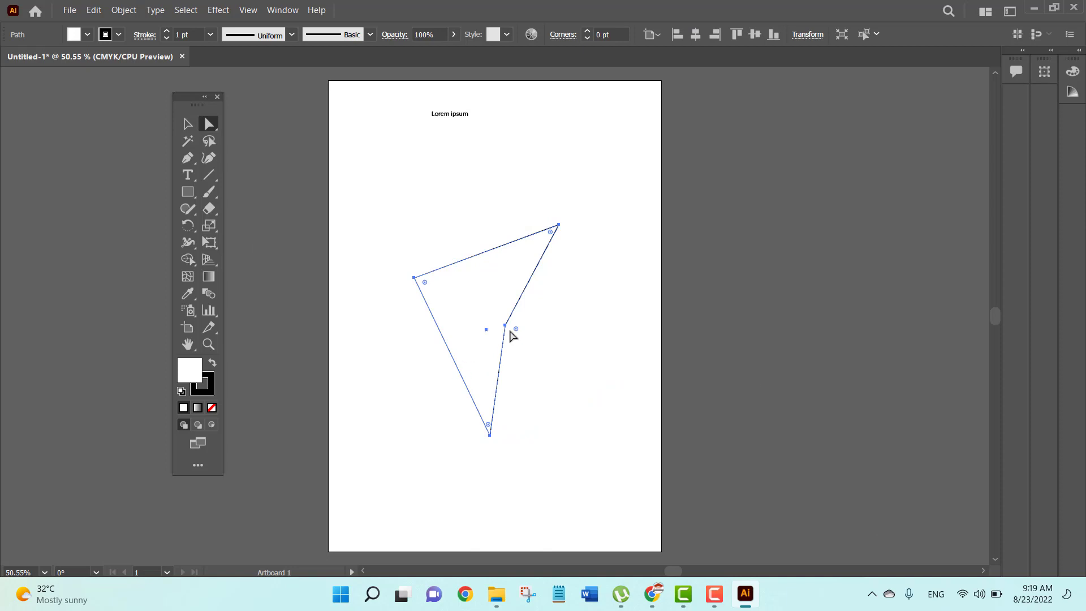
drag(572, 310, 335, 186)
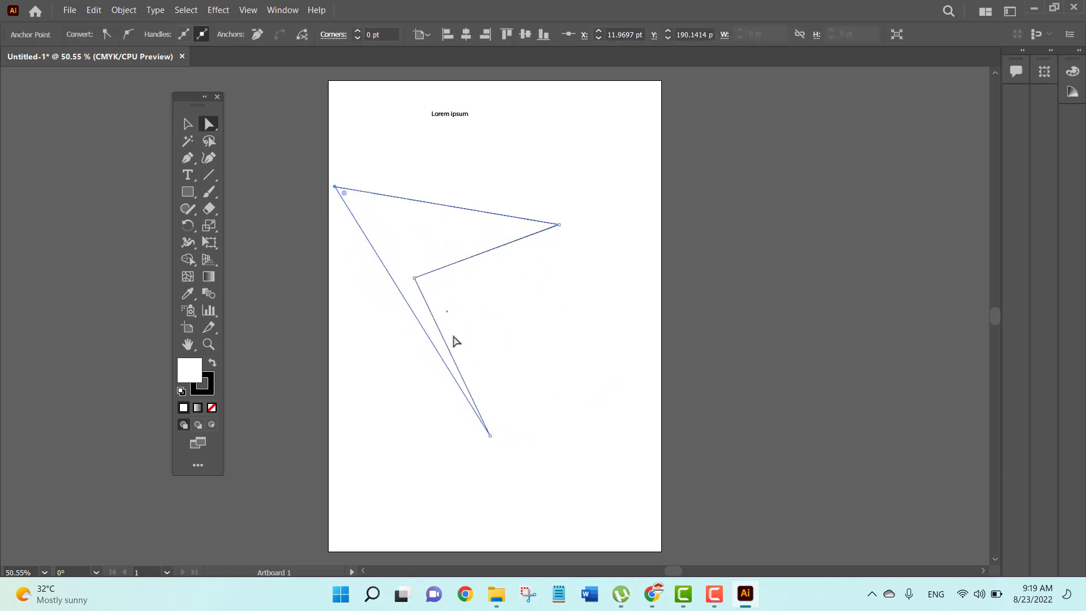
drag(413, 280, 396, 243)
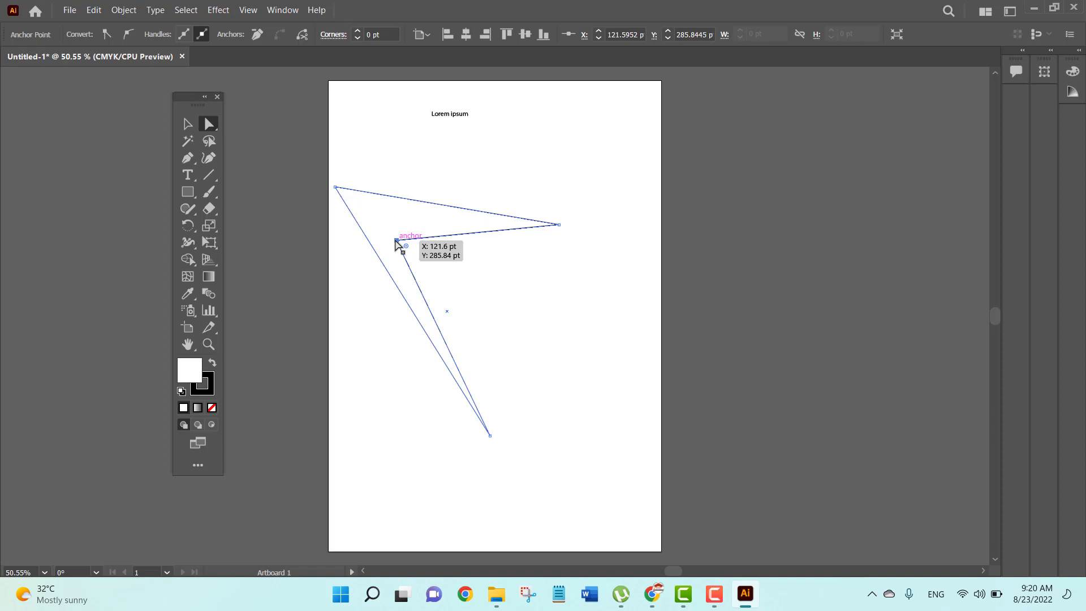
drag(396, 241, 396, 241)
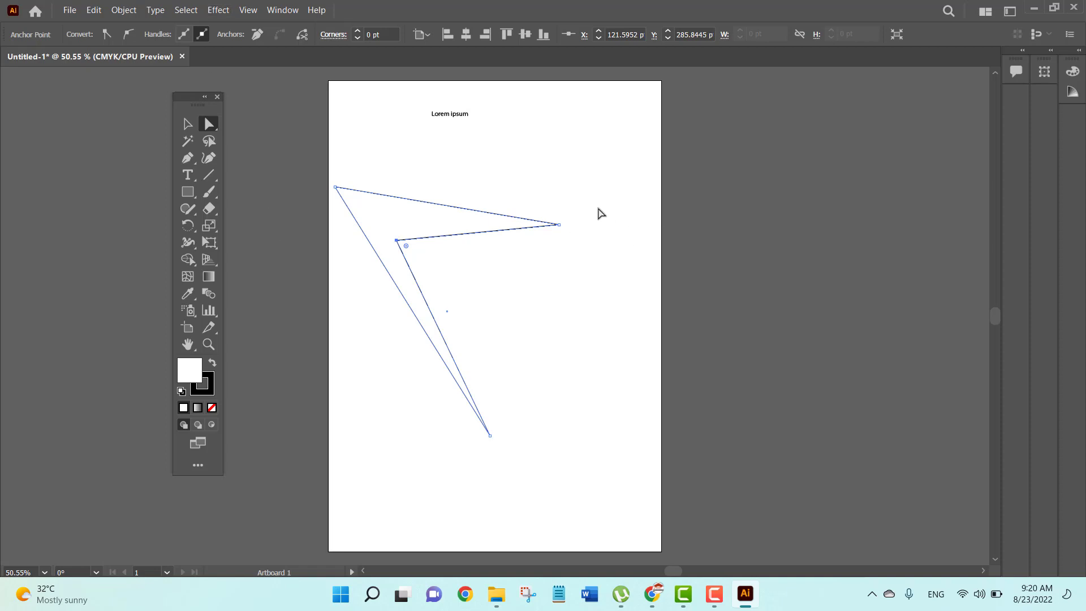
drag(599, 201, 539, 262)
mouse_move(559, 225)
mouse_down()
mouse_move(759, 170)
mouse_move(560, 207)
mouse_up()
drag(397, 240, 405, 214)
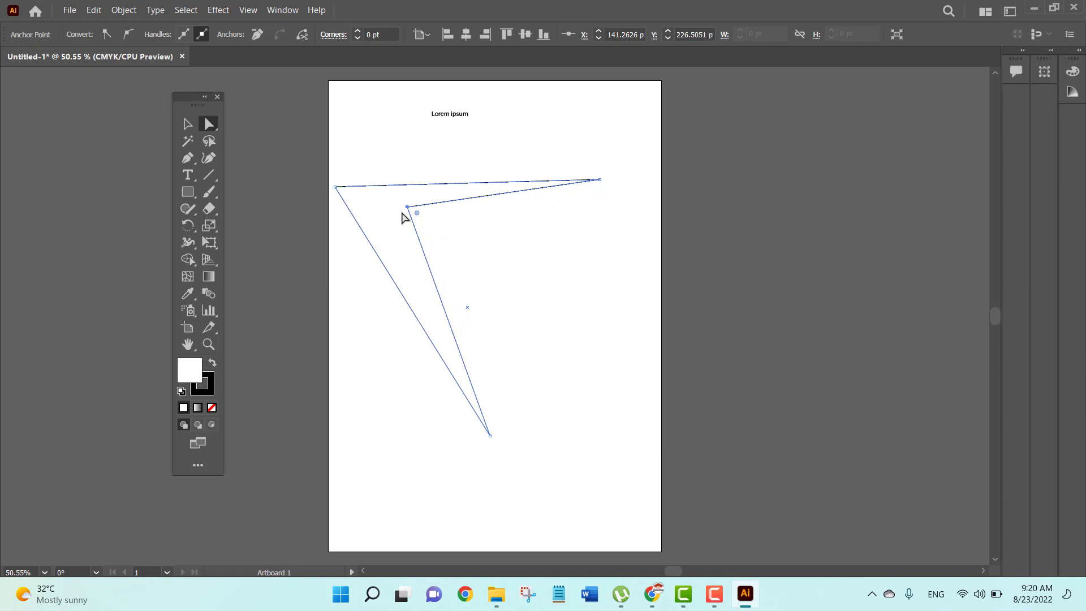
Step: Switch to the Selection tool and back to Direct Selection, and delete the path's selected inner anchor point
key(v)
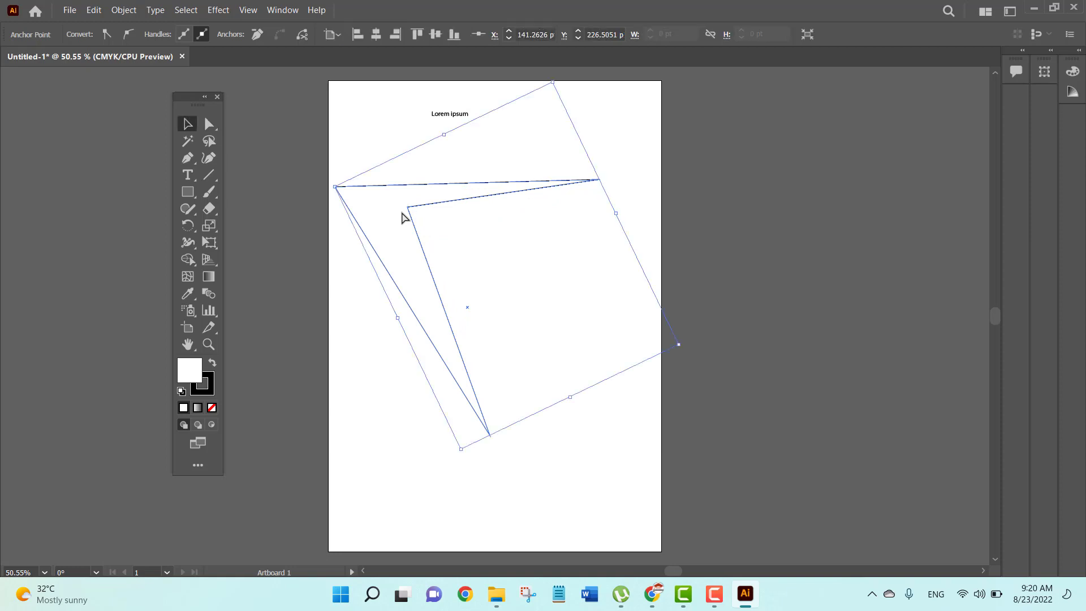
key(a)
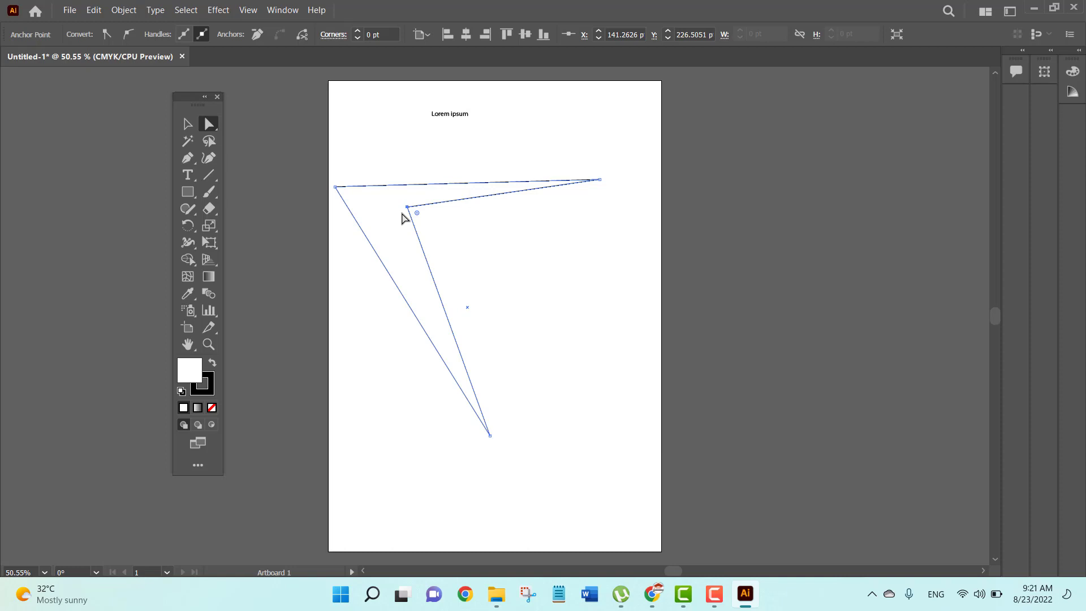
key(Delete)
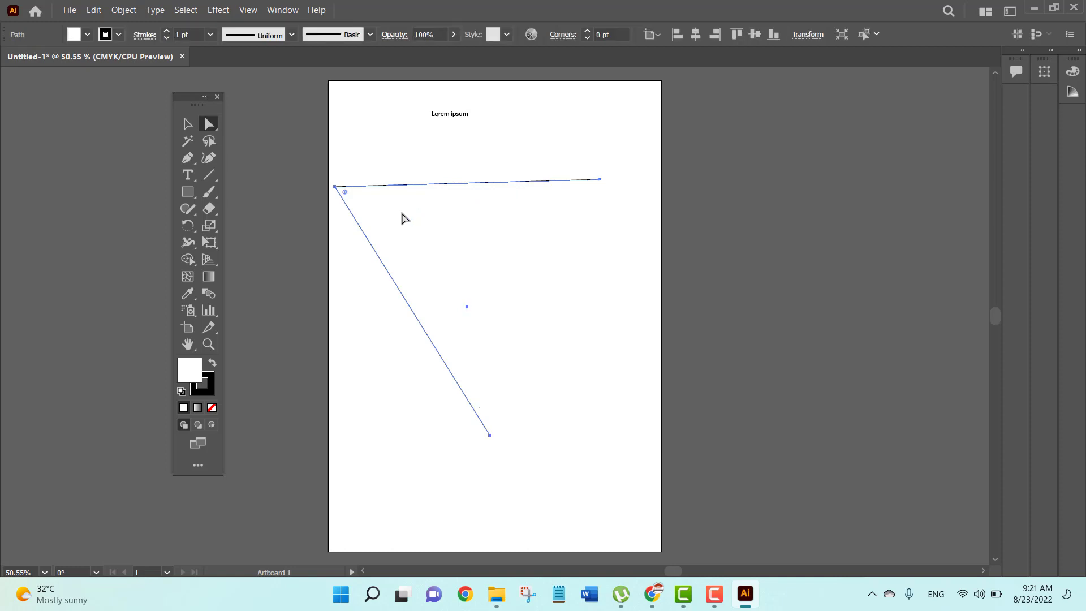
Step: Delete all artwork on the artboard, including the reshaped path and the sample text
key(ctrl+a)
key(Delete)
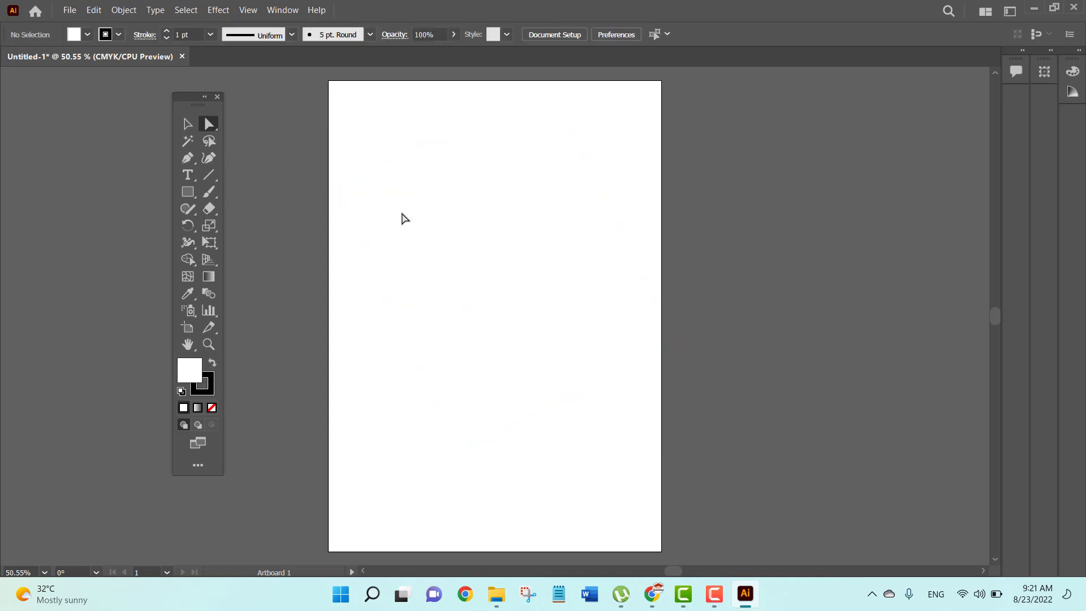
Step: Draw a rectangle and, beside it, an ellipse about 179 by 228 pt on the upper artboard, and delete both shapes
key(m)
drag(341, 151, 477, 243)
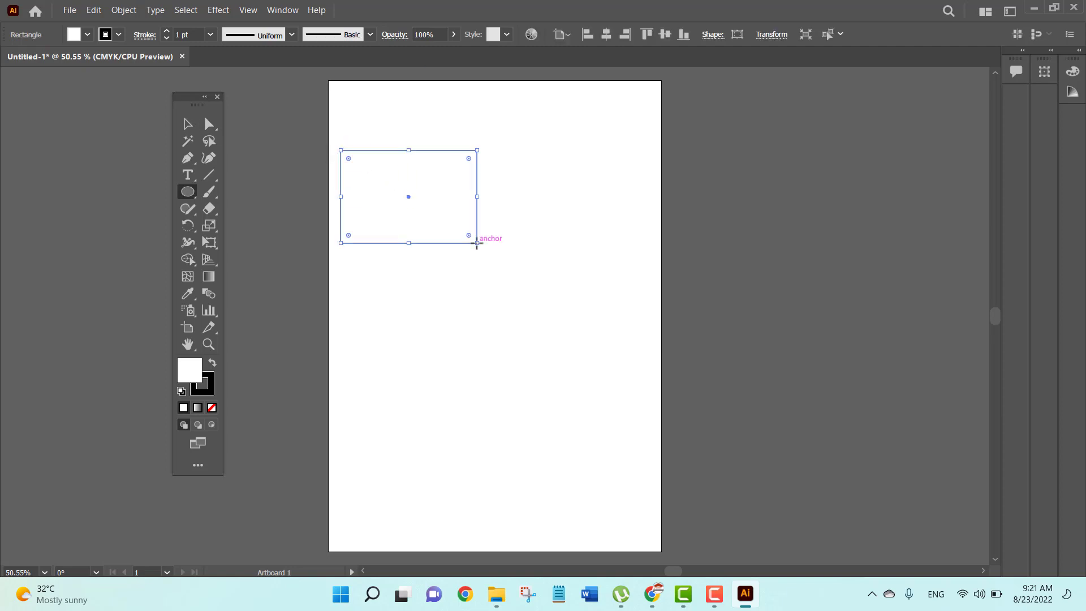
drag(625, 175, 524, 304)
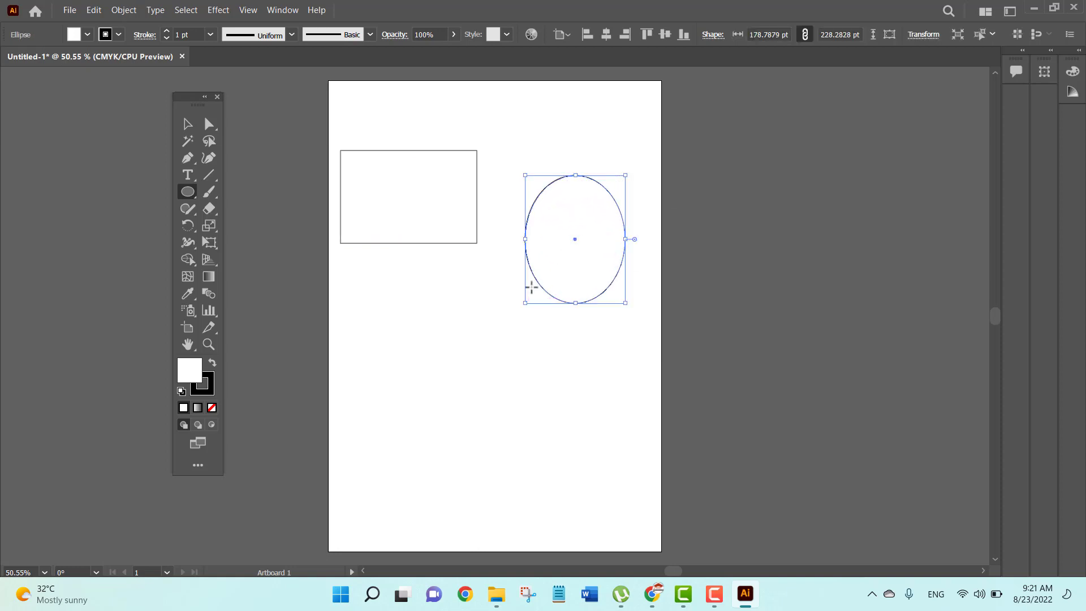
key(ctrl+a)
key(Delete)
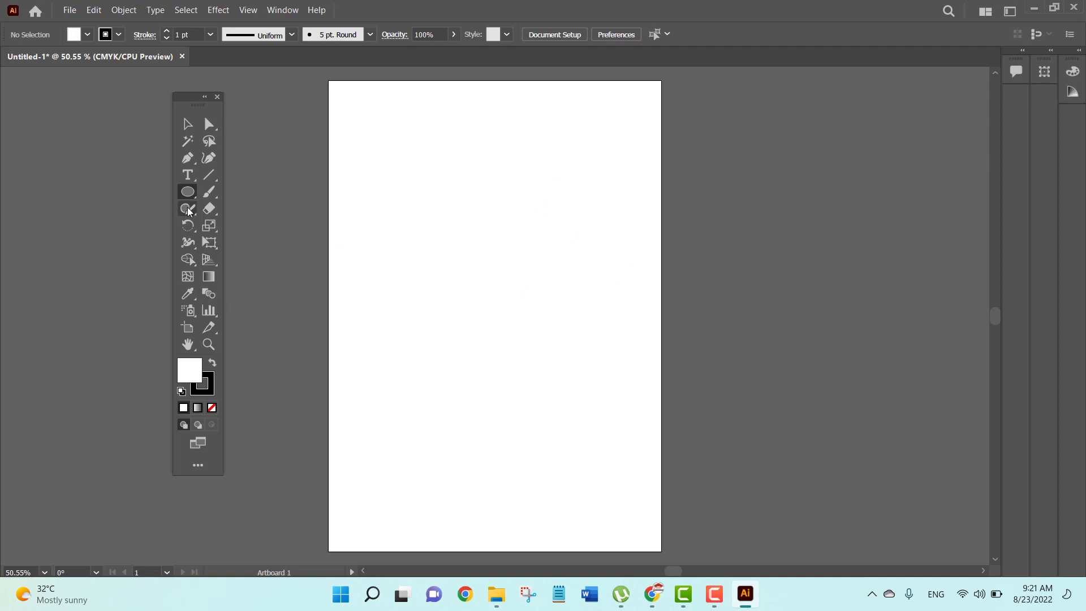
Step: Switch to the Rectangle tool, draw a rectangle about 274 by 260 pt near the artboard's top, and delete it
drag(195, 193, 227, 197)
mouse_move(398, 121)
mouse_down()
mouse_move(430, 169)
mouse_move(541, 235)
mouse_move(552, 265)
mouse_up()
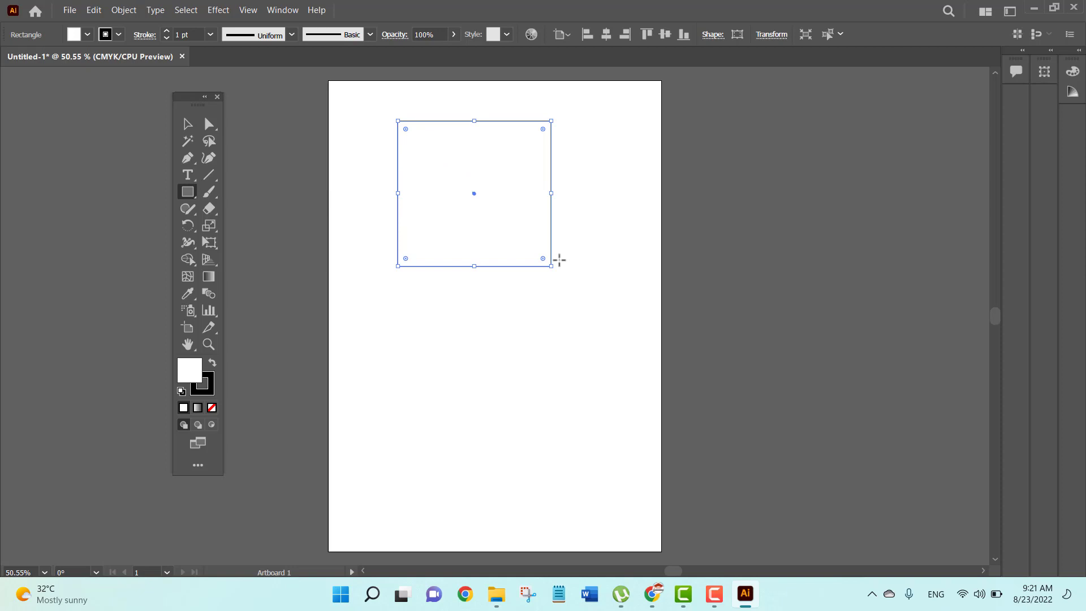
key(Delete)
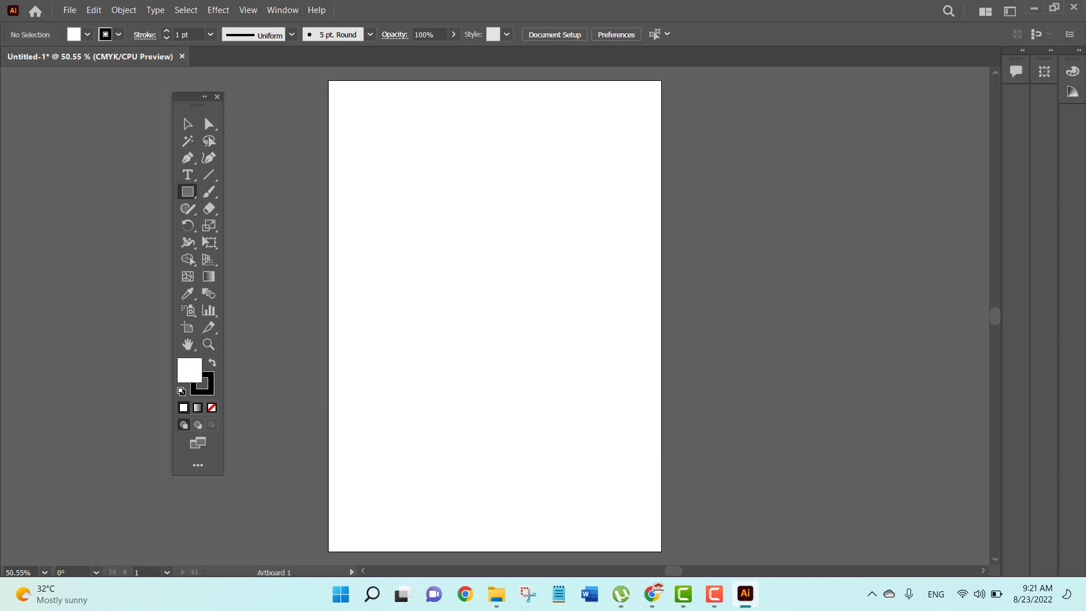
Step: Create a rectangle exactly 500 pt wide and 300 pt high, and draw a second one about 204 by 183 pt below it
click(360, 183)
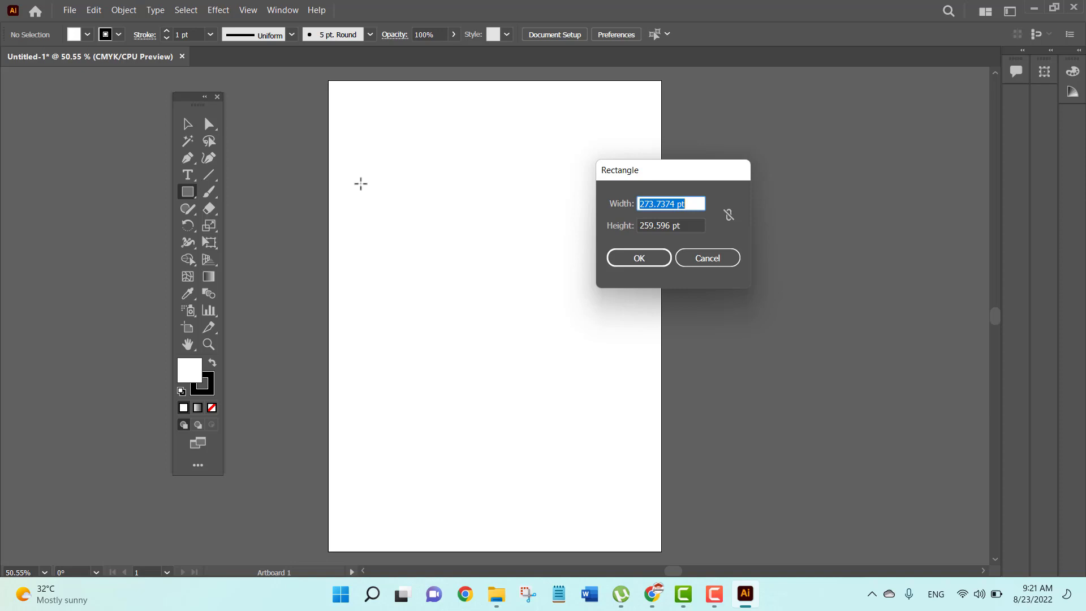
text(500)
key(Tab)
text(300)
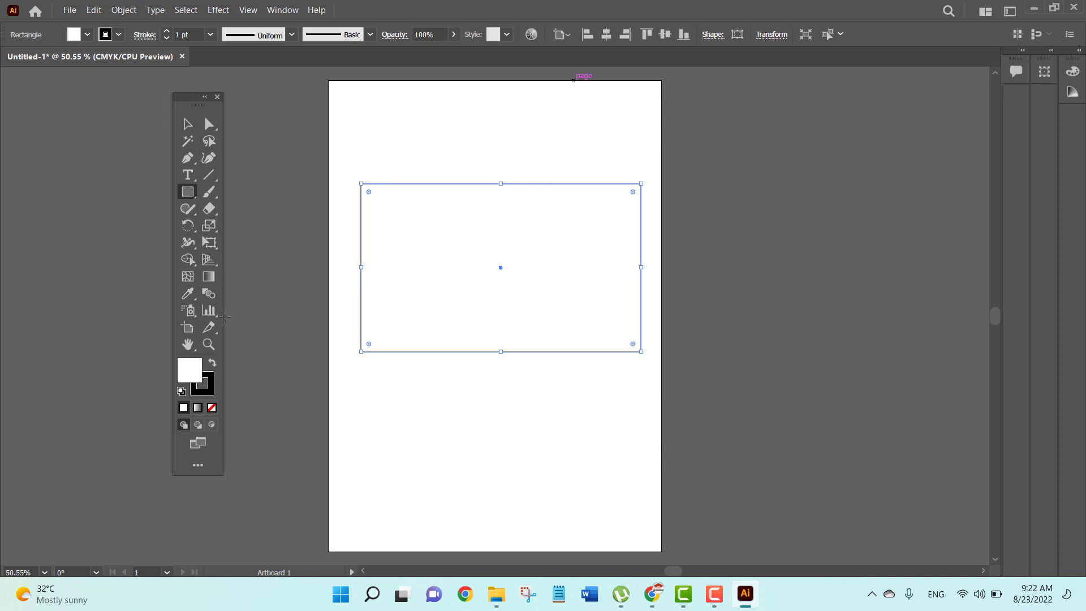
drag(397, 368, 512, 469)
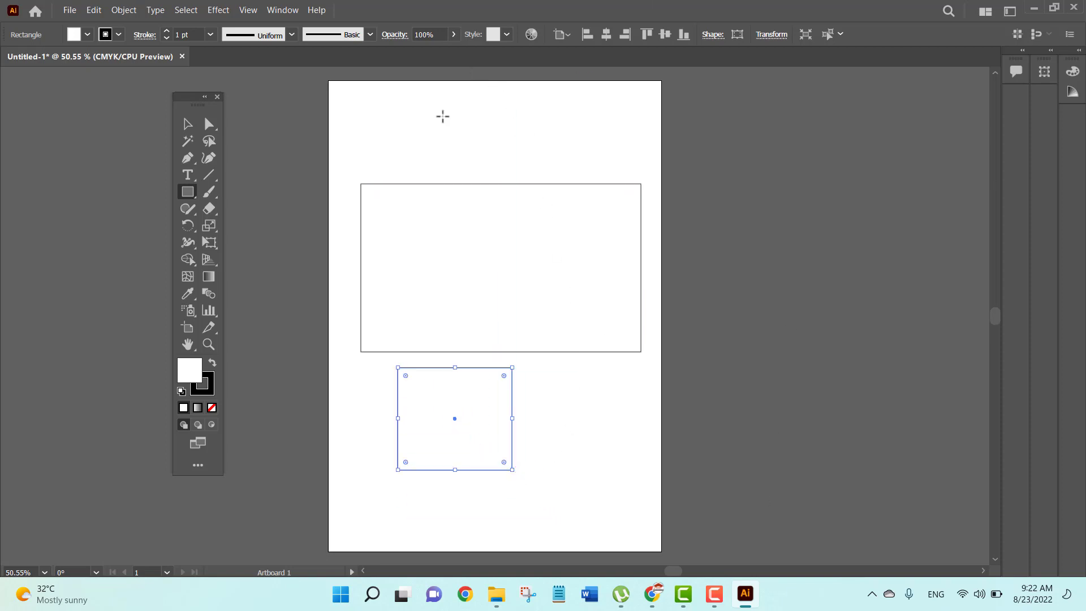
Step: Start a new rectangle by size above the large one and enter 100 pt for both its width and height
click(459, 148)
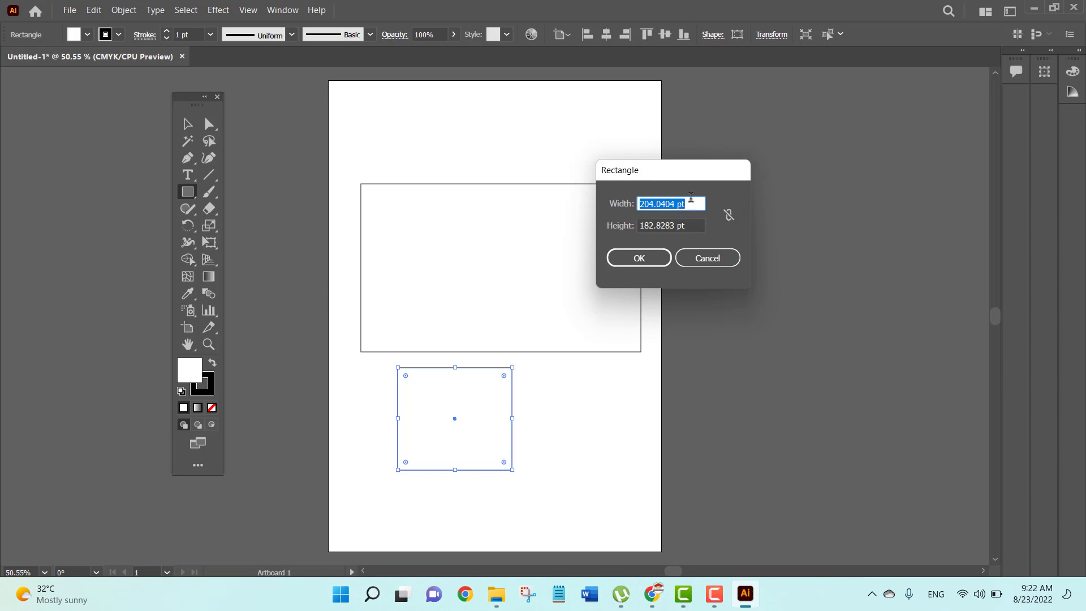
text(100)
key(Tab)
text(500)
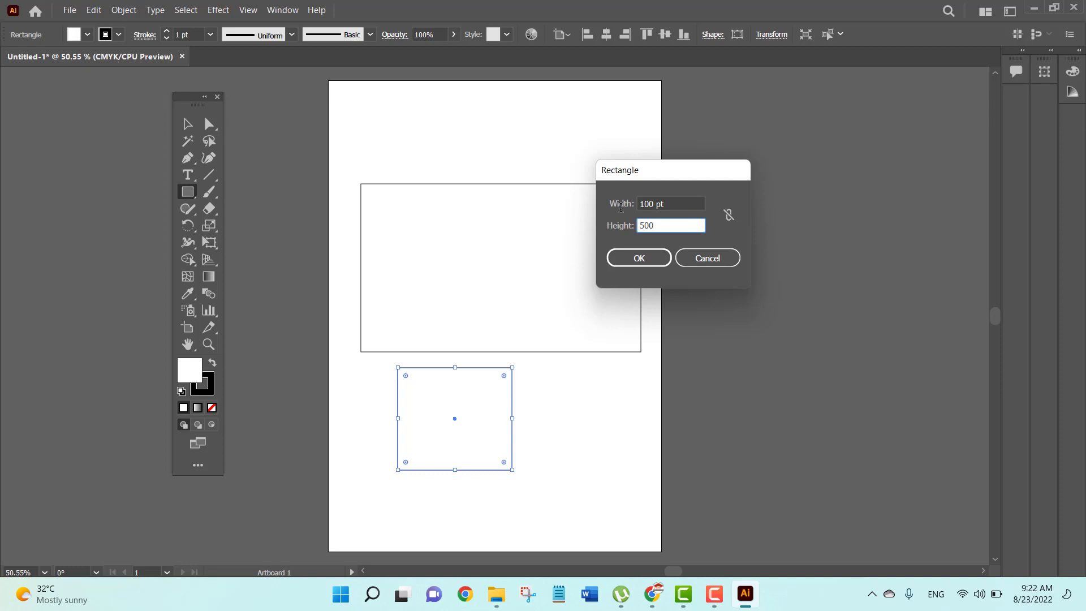
key(BackSpace)
key(BackSpace)
key(BackSpace)
text(100)
drag(691, 174, 603, 132)
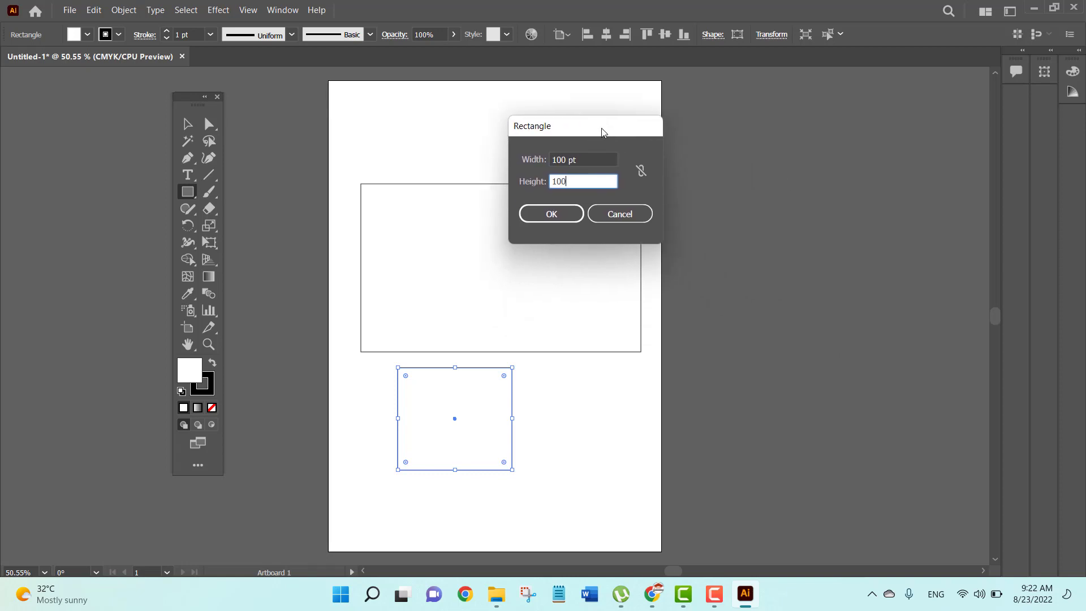
Step: Link the new rectangle's width and height proportions, try widths of 200 and 500, and cancel its creation
click(646, 172)
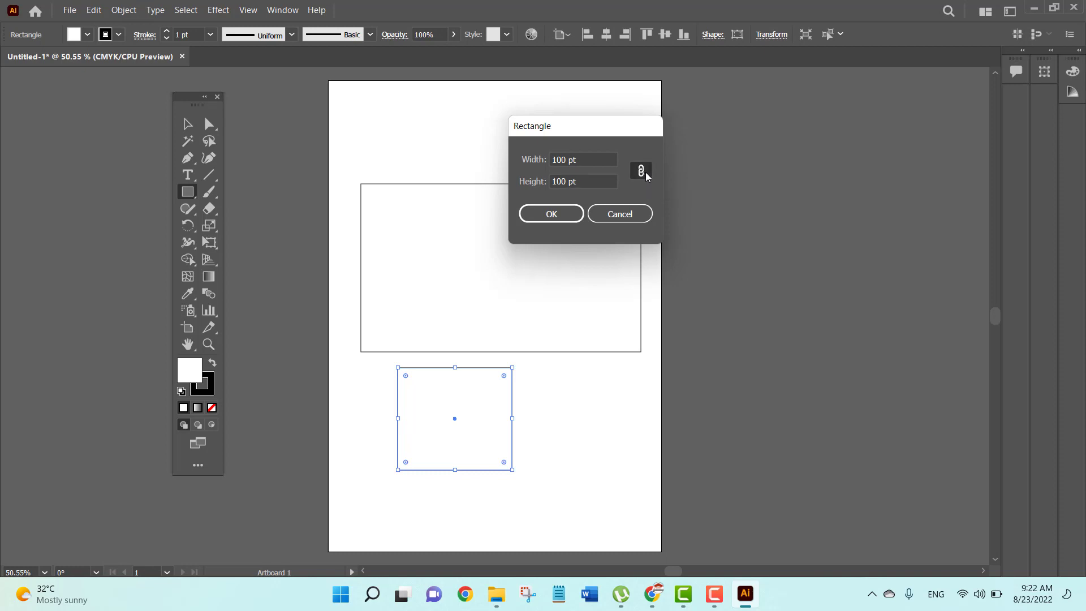
drag(607, 161, 499, 155)
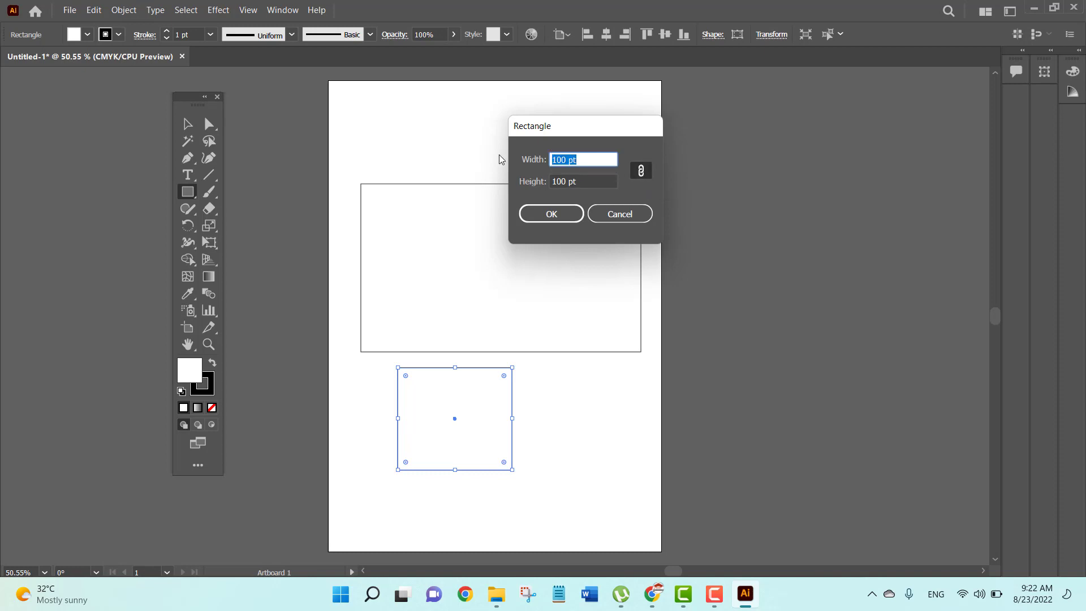
text(200)
key(BackSpace)
key(BackSpace)
key(BackSpace)
text(500)
click(621, 215)
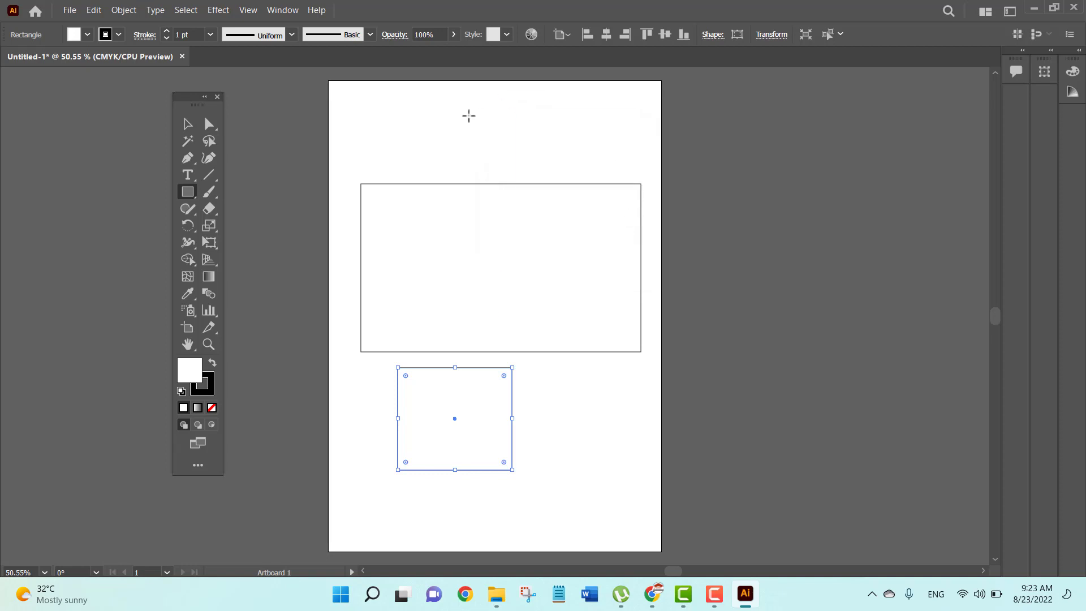
Step: Draw a rectangle about 94 by 148 pt overlapping the large rectangle's top edge, and cancel creating another by size
drag(469, 115, 521, 198)
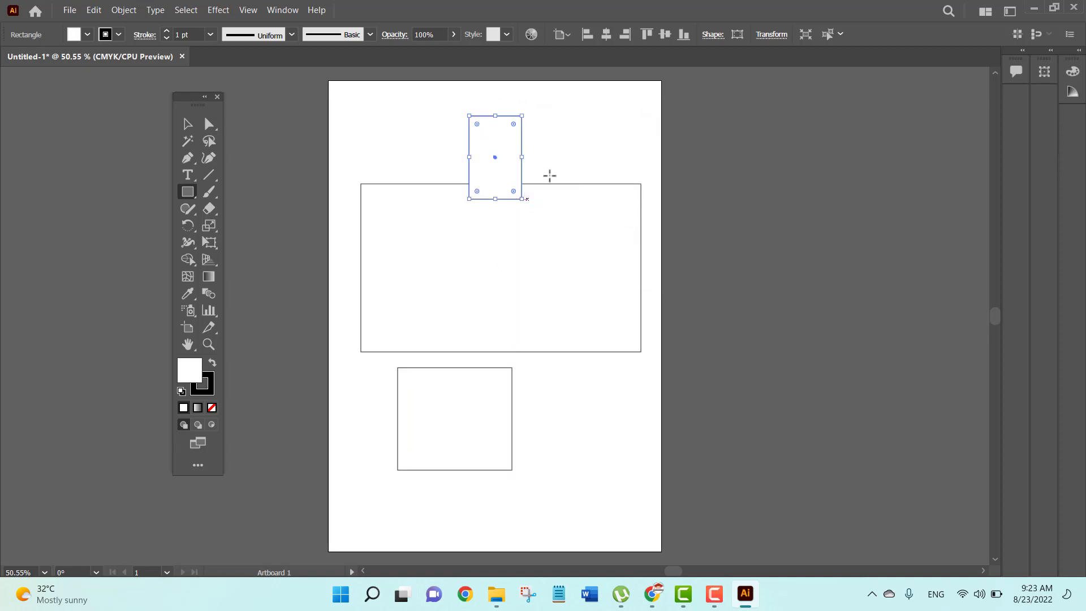
click(595, 116)
click(625, 219)
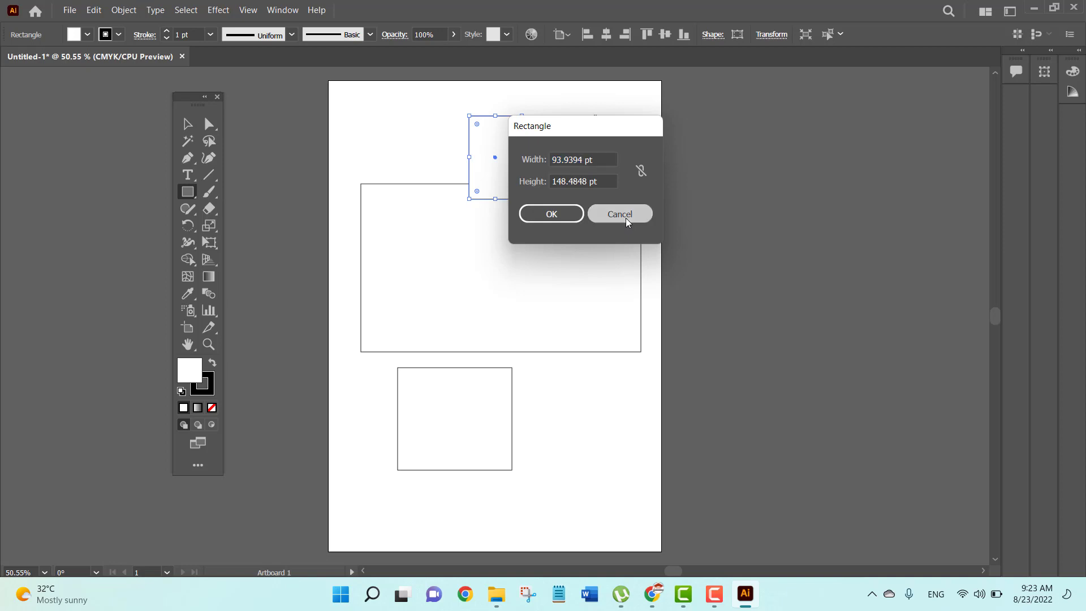
Step: Switch to the Selection tool and delete all three rectangles from the artboard
click(188, 124)
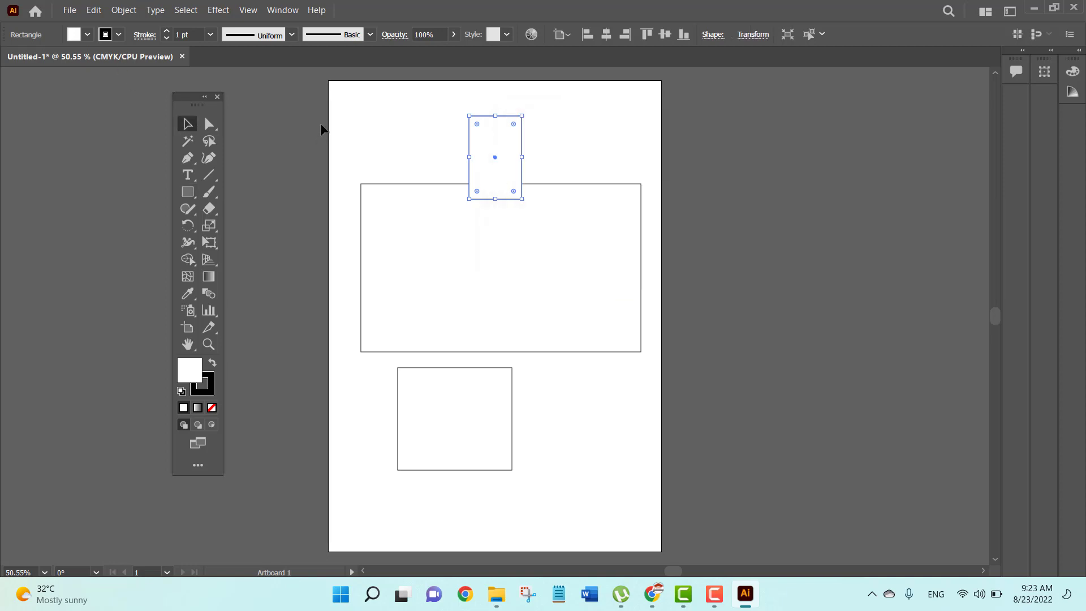
key(ctrl+a)
key(Delete)
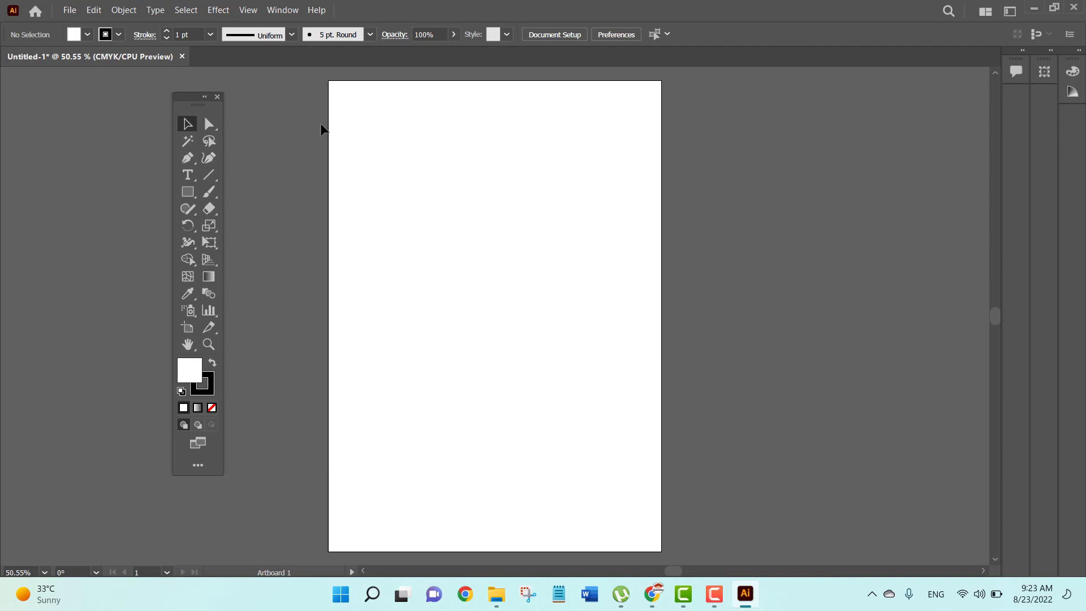
Step: Draw a freehand rectangle near the upper middle of the artboard with the Rectangle tool, and delete it
key(m)
drag(450, 152, 539, 253)
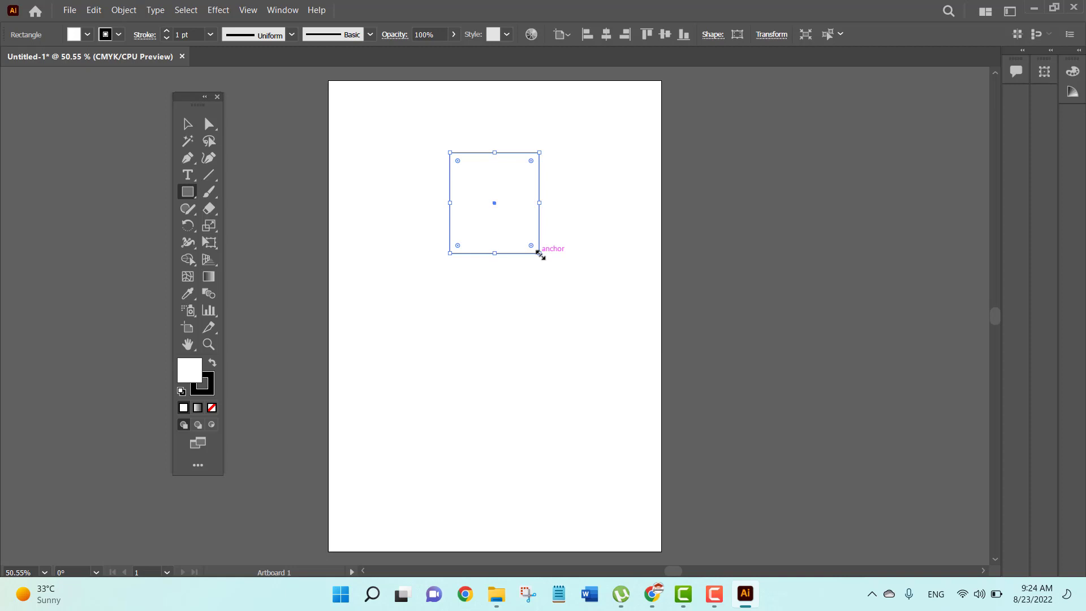
key(Delete)
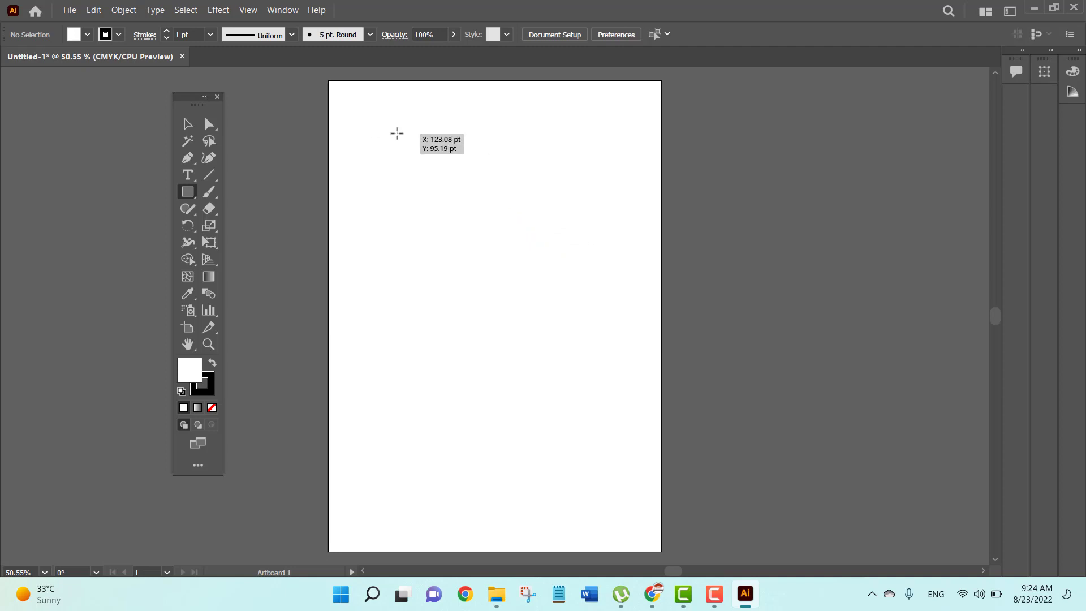
Step: Draw a square with constrained proportions near the artboard's top, undoing the first attempt and redrawing it slightly larger
drag(397, 133, 498, 228)
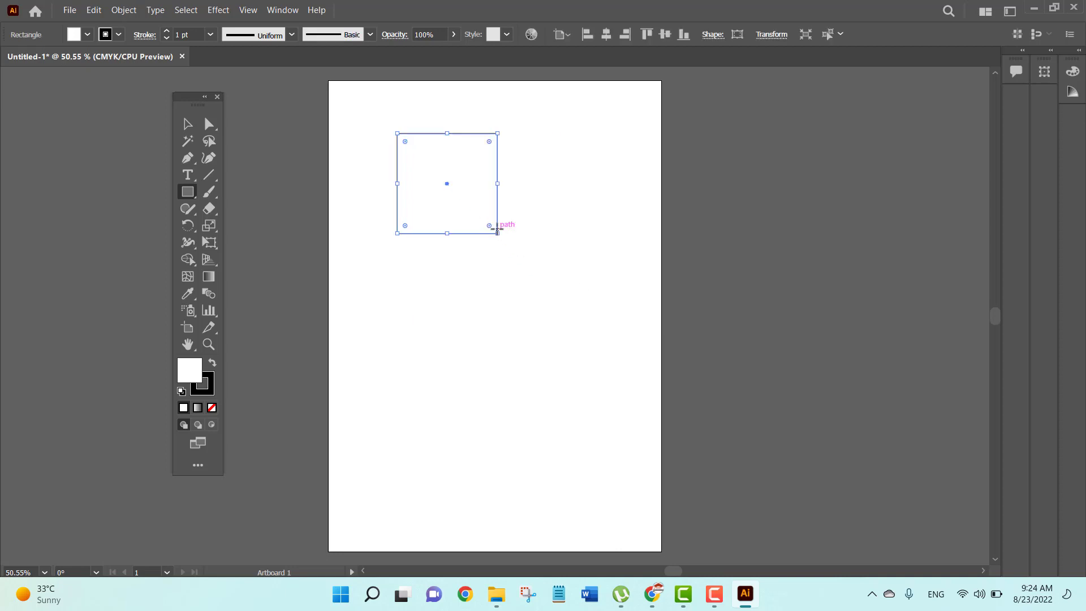
key(ctrl+z)
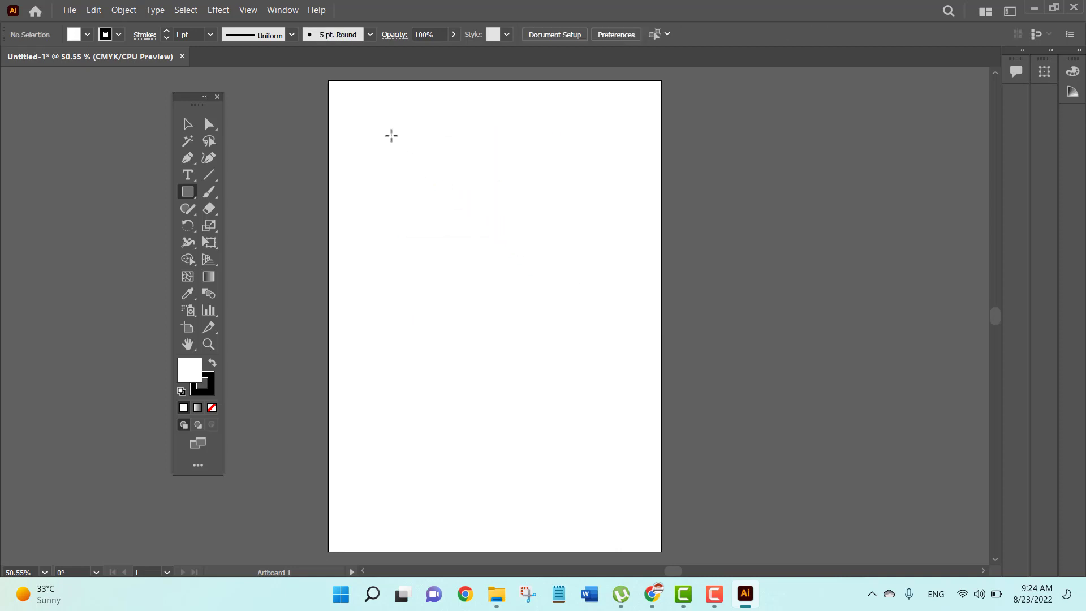
drag(392, 134, 520, 159)
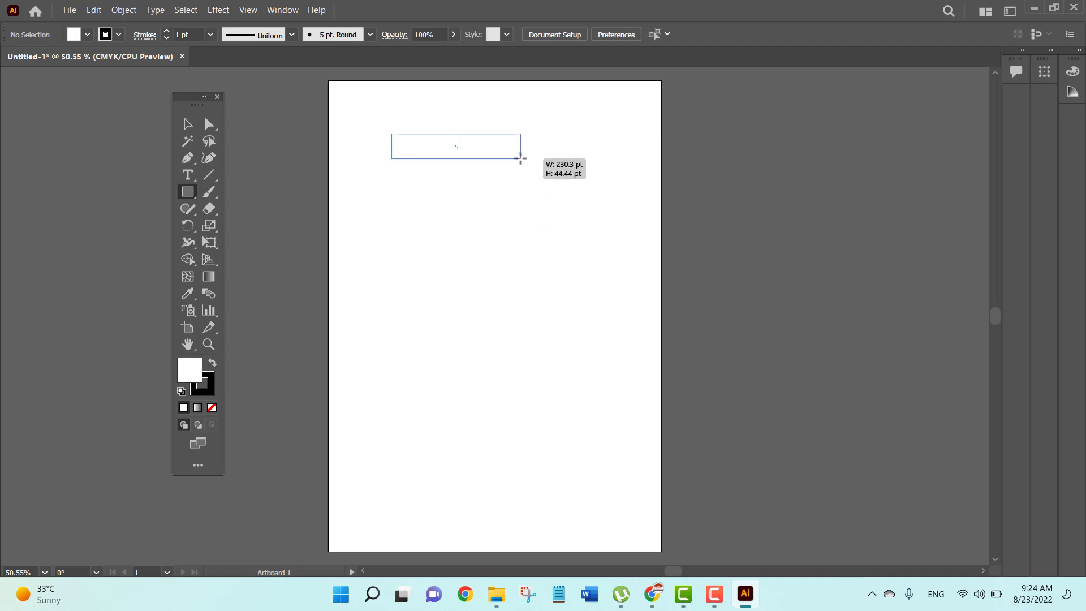
drag(520, 159, 516, 181)
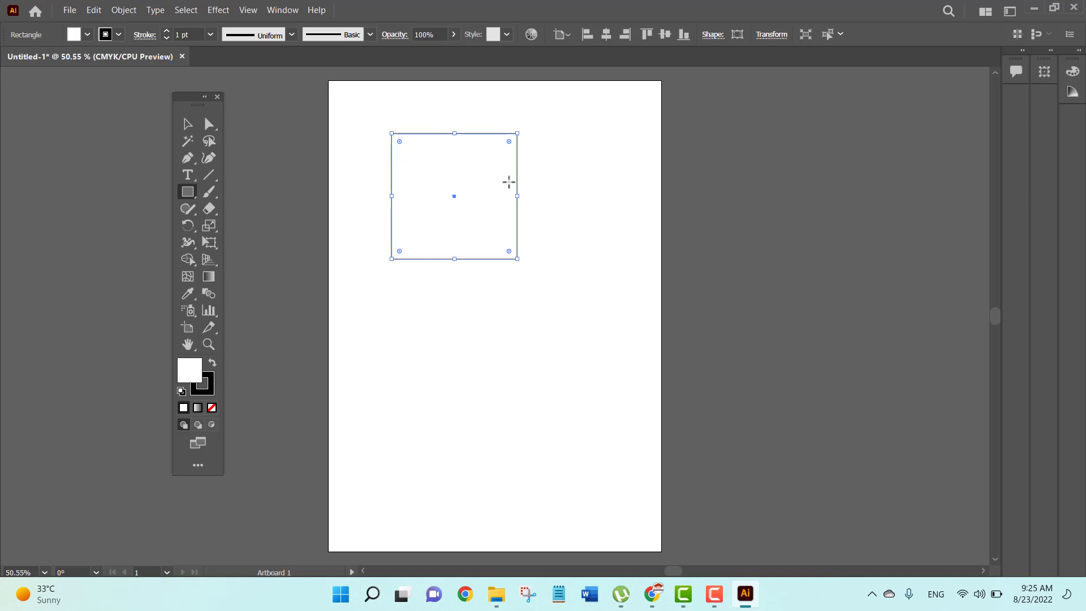
Step: Round the square's top-right corner to about 118 pt and its bottom-left corner to about 137 pt with Direct Selection
click(209, 124)
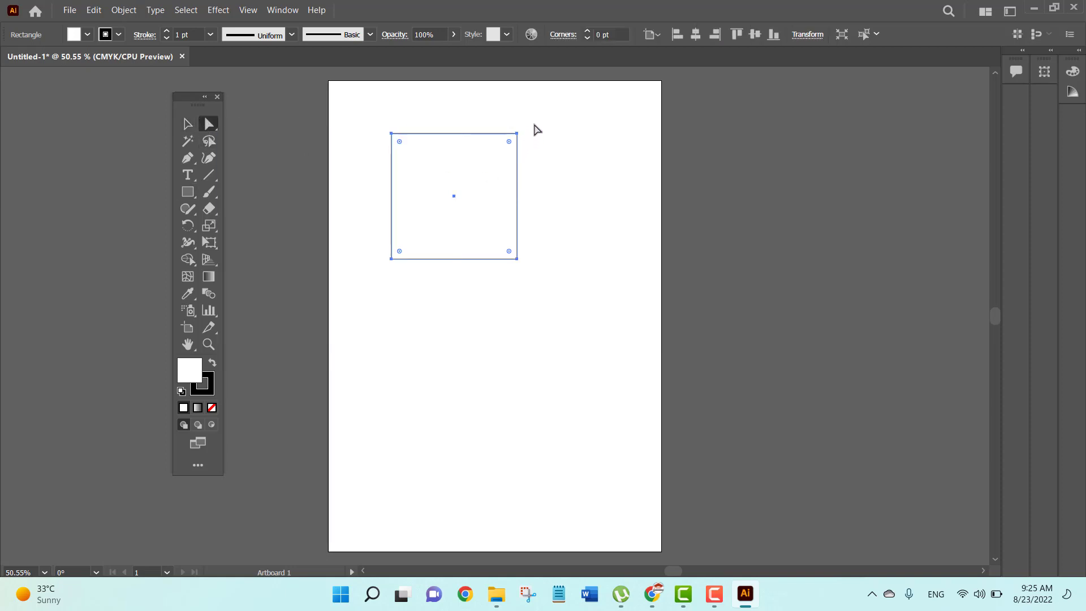
drag(534, 126, 500, 158)
click(488, 164)
drag(509, 143, 445, 198)
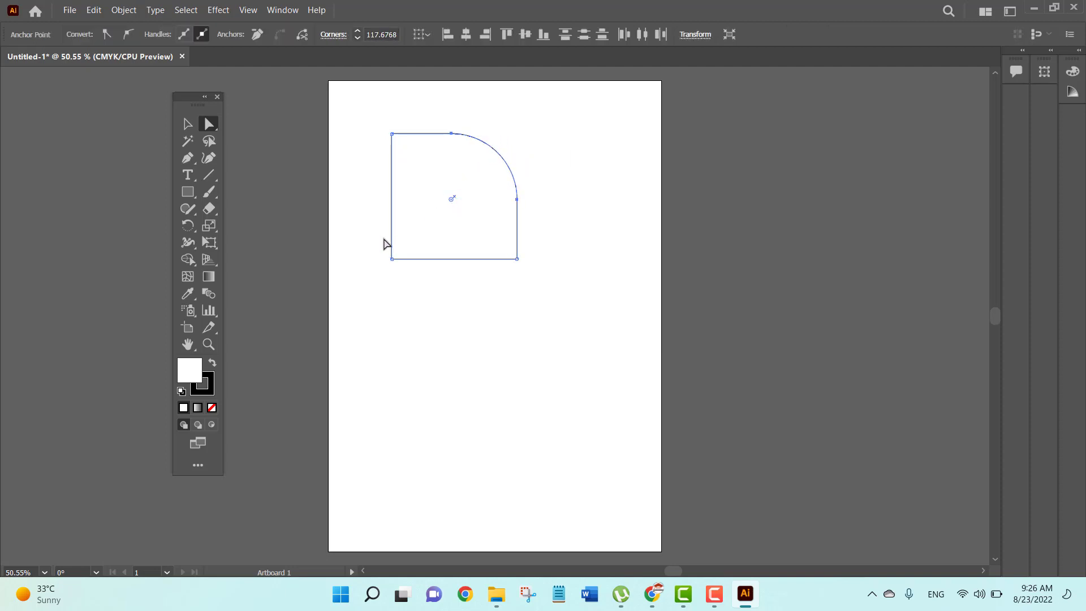
drag(362, 237, 476, 232)
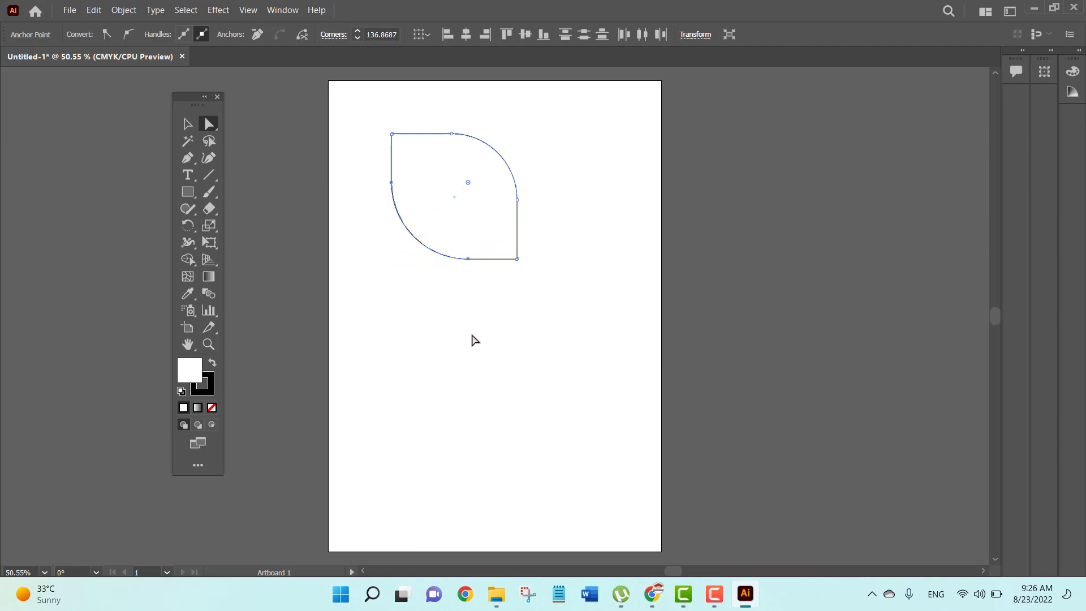
Step: Select the shape's bottom-right corner point, try adjusting its corner radius, and deselect the shape
drag(549, 222, 477, 311)
drag(511, 253, 549, 286)
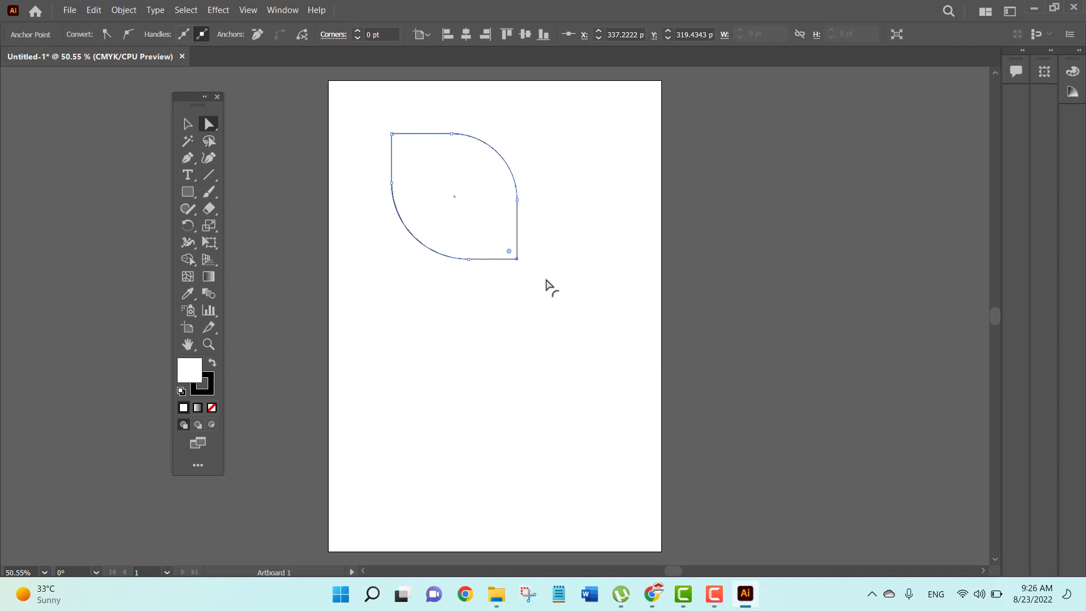
click(570, 170)
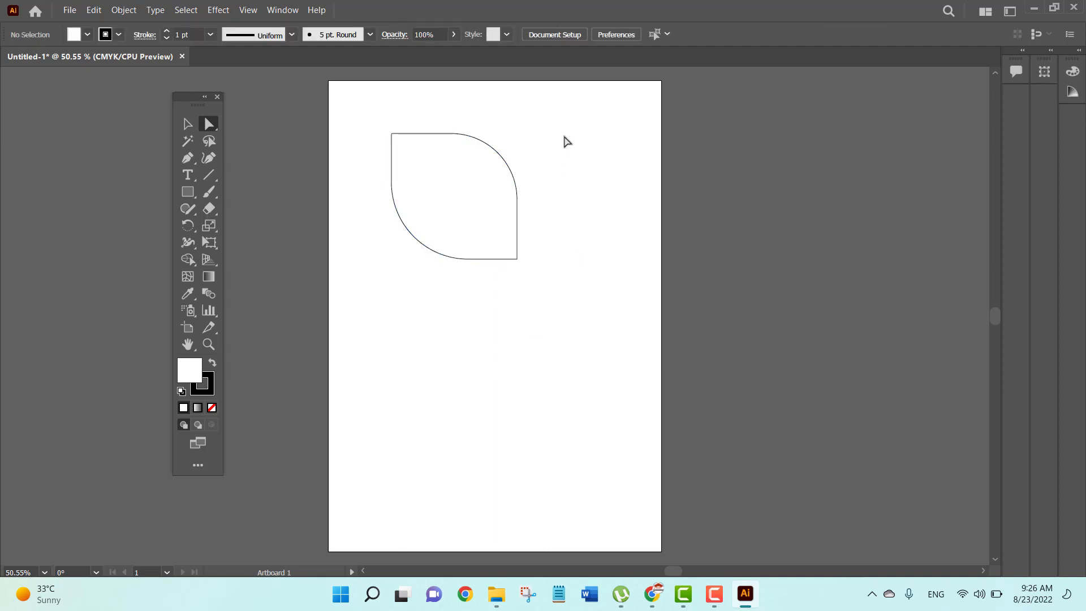
Step: Reduce the shape's top-right corner radius to about 19 pt, and deselect it
drag(565, 132, 529, 169)
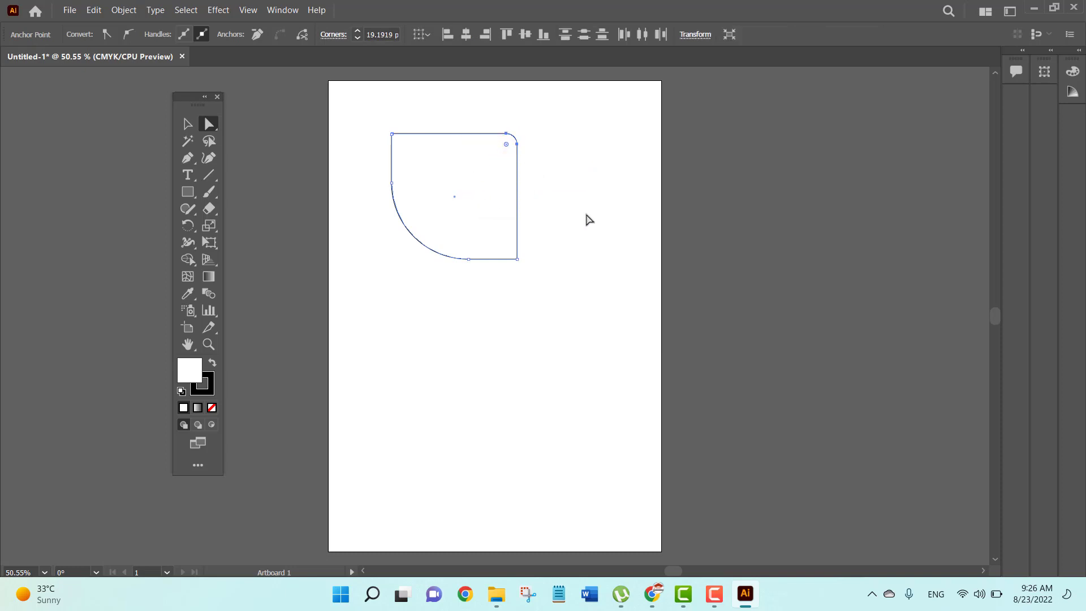
click(589, 219)
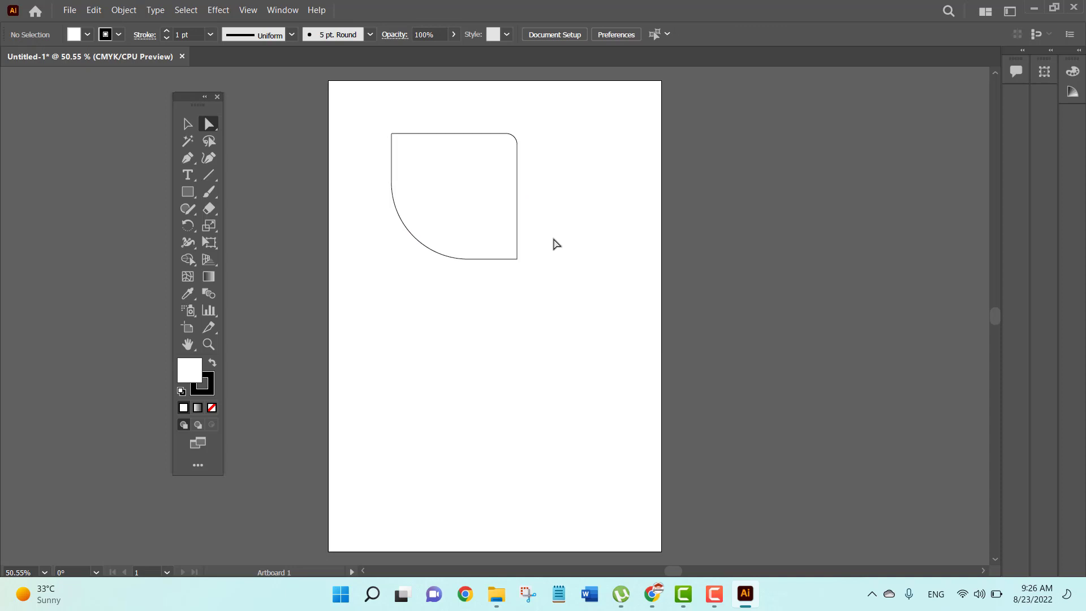
Step: Delete the whole rounded shape using the Selection tool, and switch to the Ellipse tool
click(187, 124)
click(426, 190)
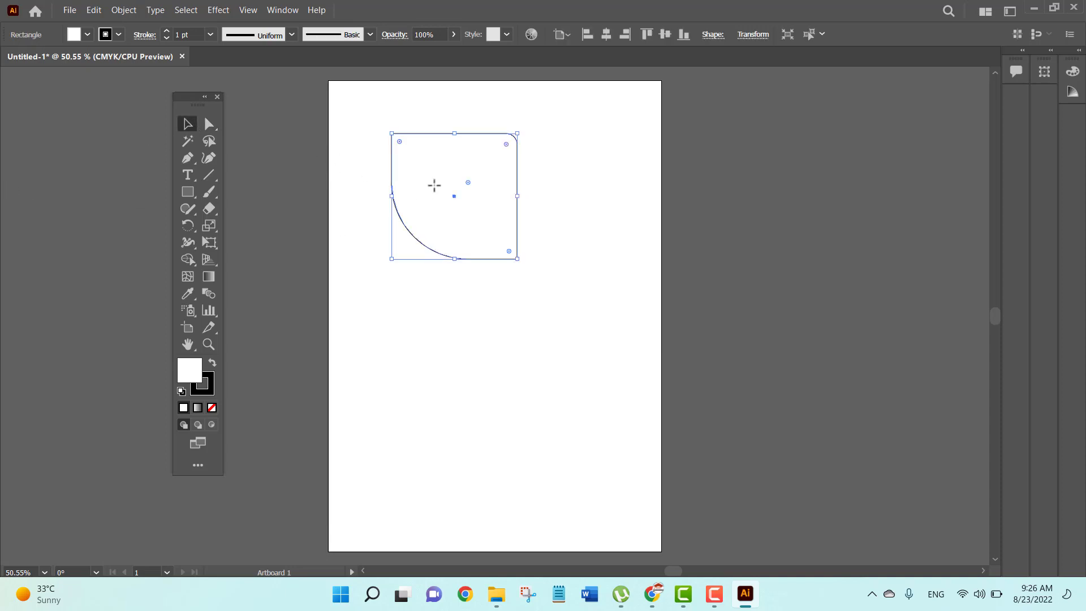
key(Delete)
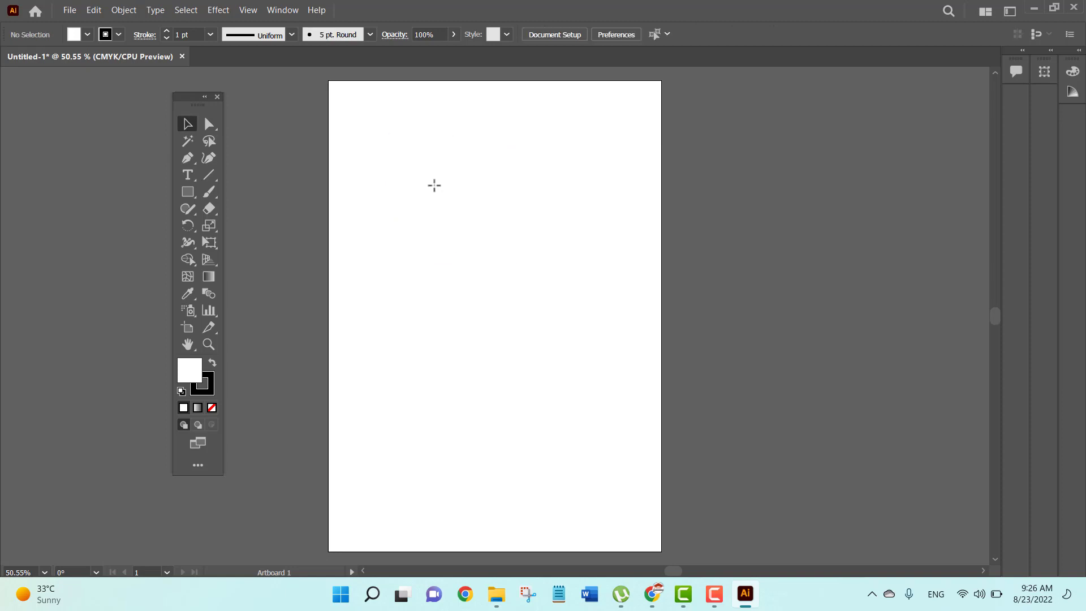
key(l)
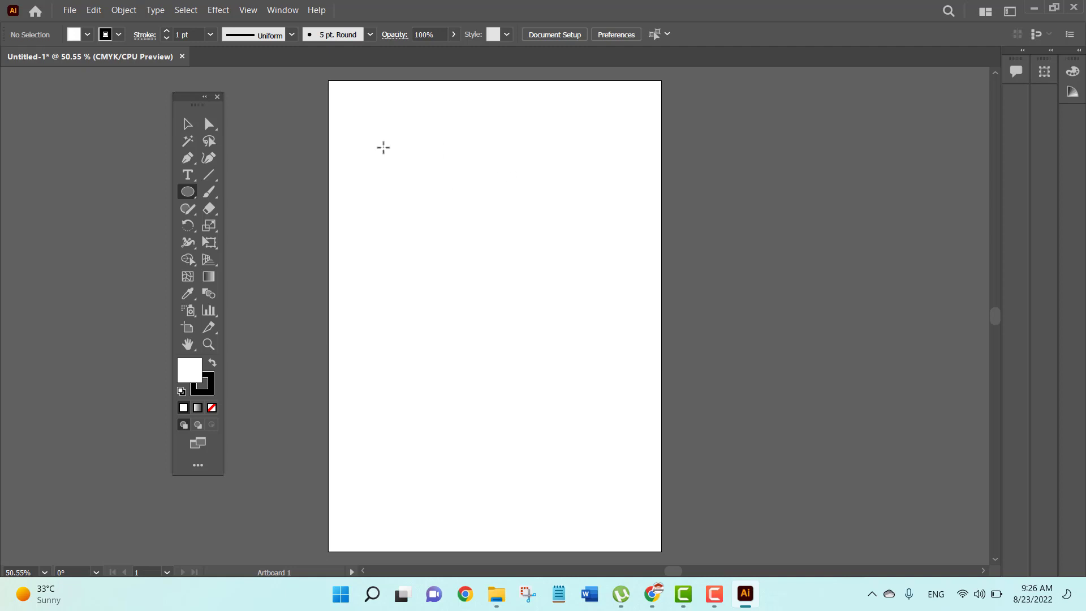
Step: Draw a circle about 375 pt across on the upper artboard, delete it, and cancel creating an ellipse by exact size
drag(385, 125, 602, 231)
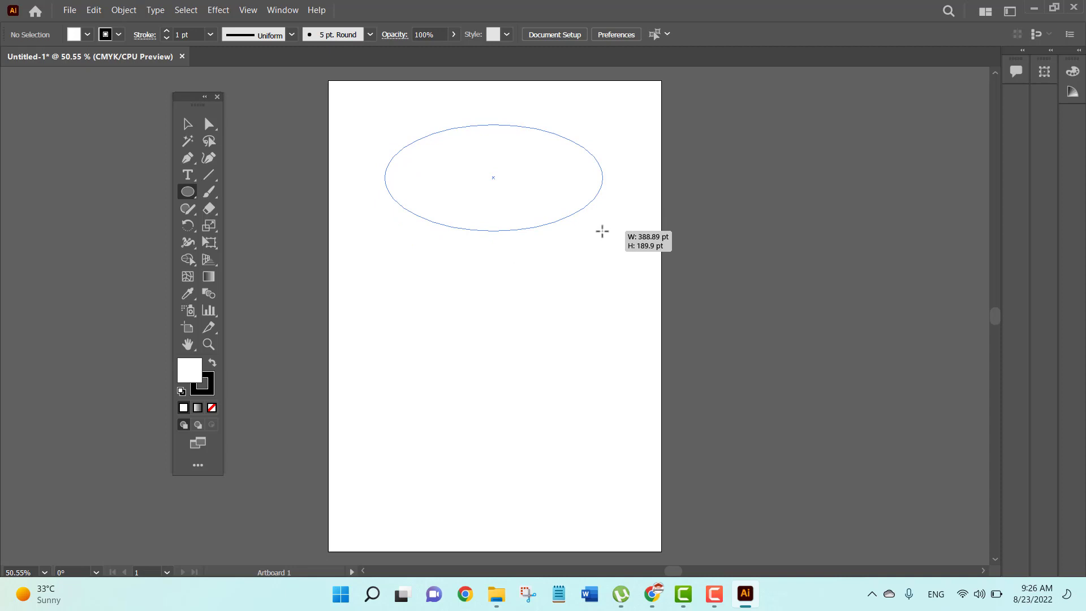
mouse_move(603, 231)
mouse_down()
mouse_move(604, 286)
mouse_move(591, 303)
mouse_move(496, 219)
mouse_move(610, 278)
mouse_move(652, 186)
mouse_move(740, 172)
mouse_move(522, 222)
mouse_move(458, 322)
mouse_move(432, 424)
mouse_move(576, 165)
mouse_move(643, 144)
mouse_move(560, 237)
mouse_move(513, 403)
mouse_move(565, 245)
mouse_move(529, 191)
mouse_move(518, 208)
mouse_move(643, 357)
mouse_move(557, 301)
mouse_move(502, 232)
mouse_move(555, 291)
mouse_move(573, 334)
mouse_up()
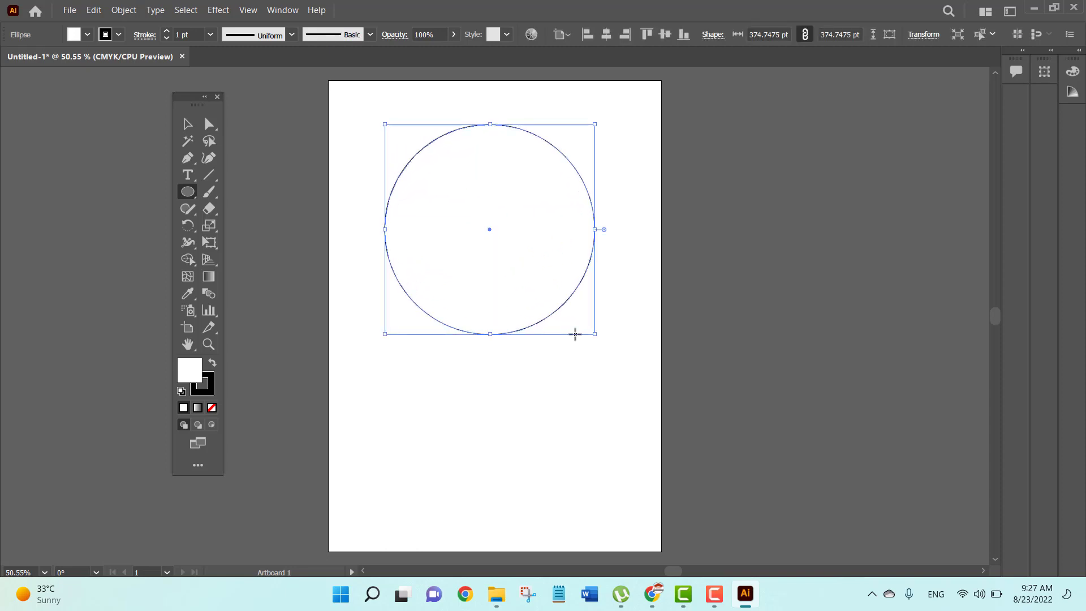
key(Delete)
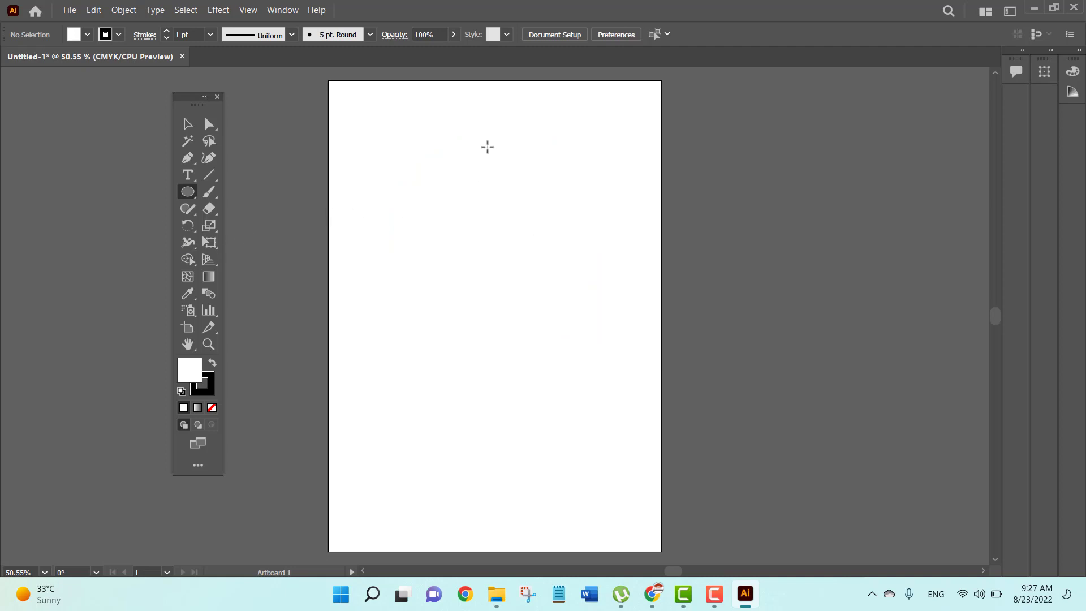
click(487, 147)
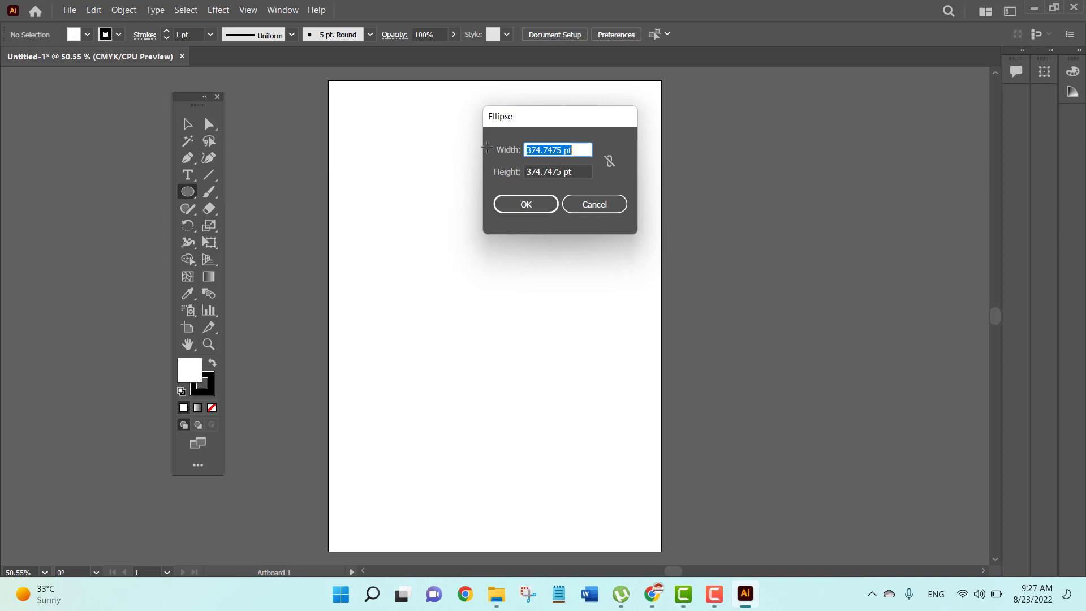
click(602, 205)
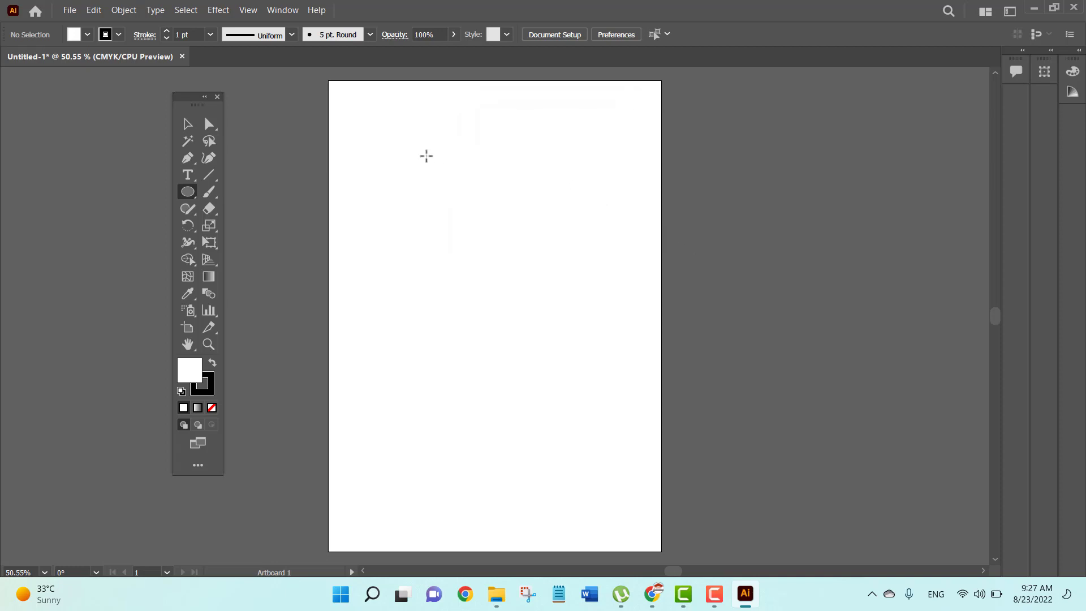
Step: Draw an upright ellipse about 295 by 395 pt and fill it with the orange C=0 M=80 Y=95 K=0 swatch
drag(426, 145, 589, 366)
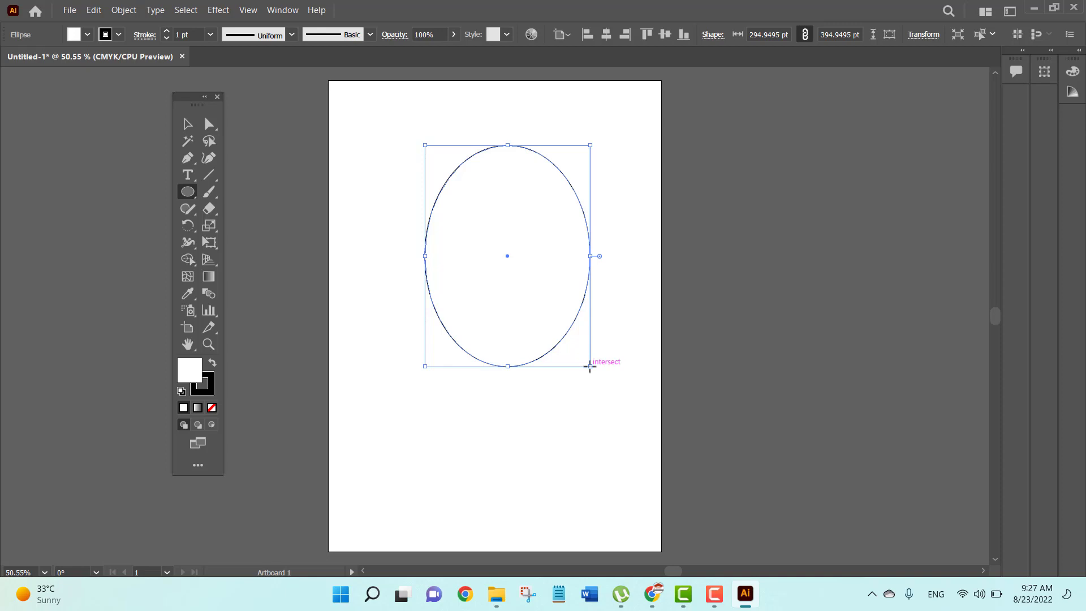
click(87, 35)
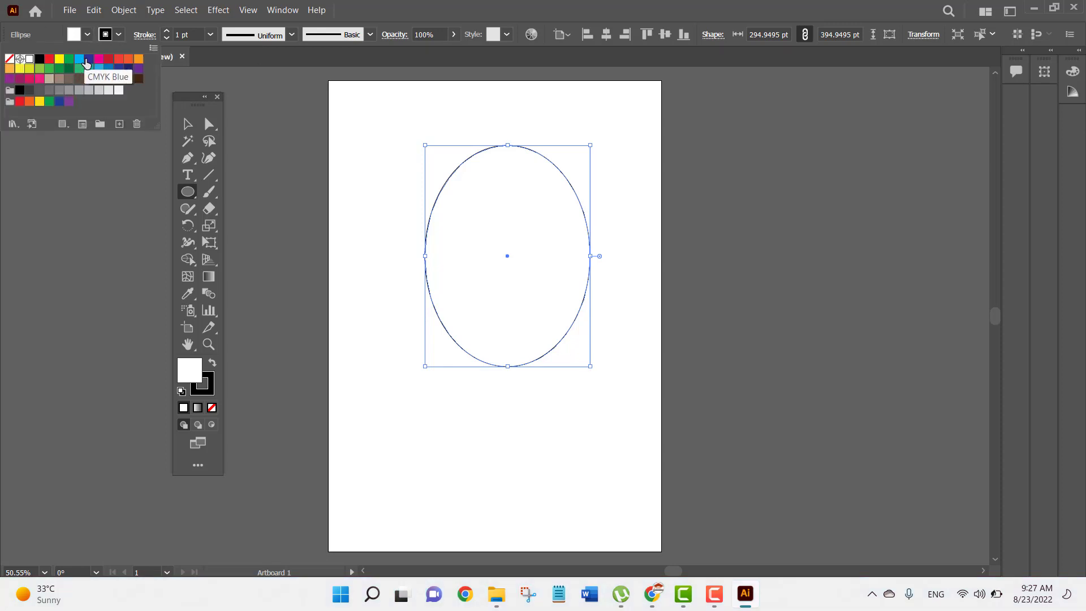
click(89, 58)
click(108, 60)
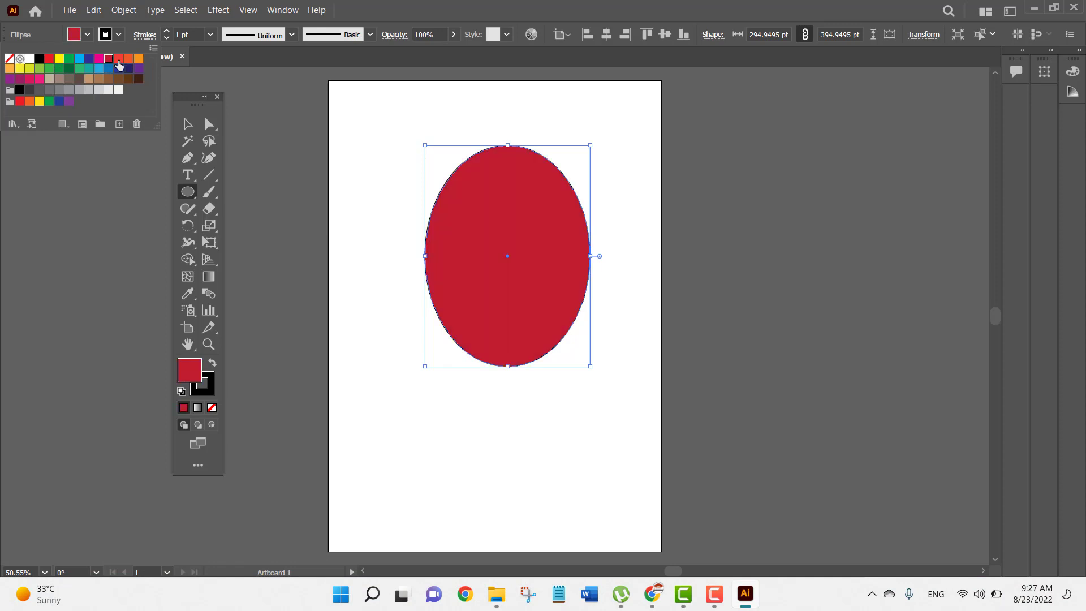
click(119, 59)
click(129, 59)
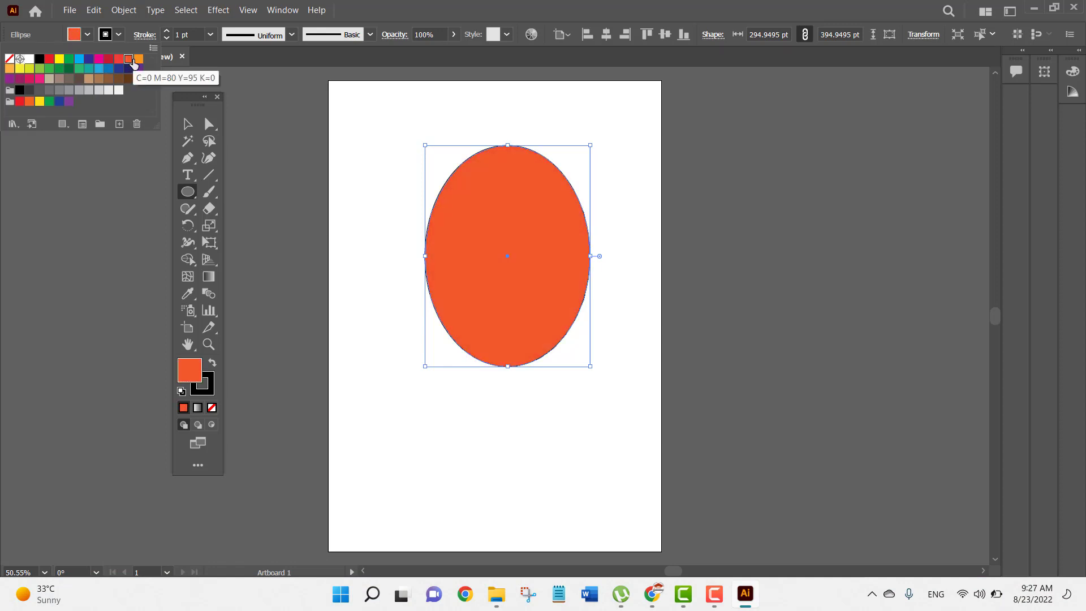
Step: Give the ellipse a 7 pt stroke in the darkest brown swatch
click(119, 35)
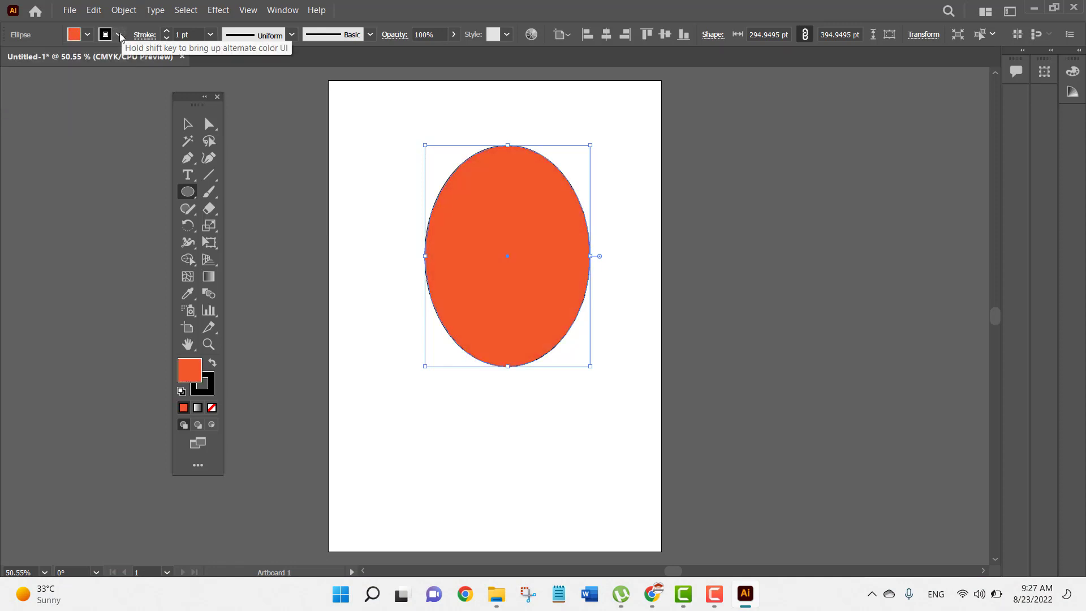
click(120, 35)
click(119, 59)
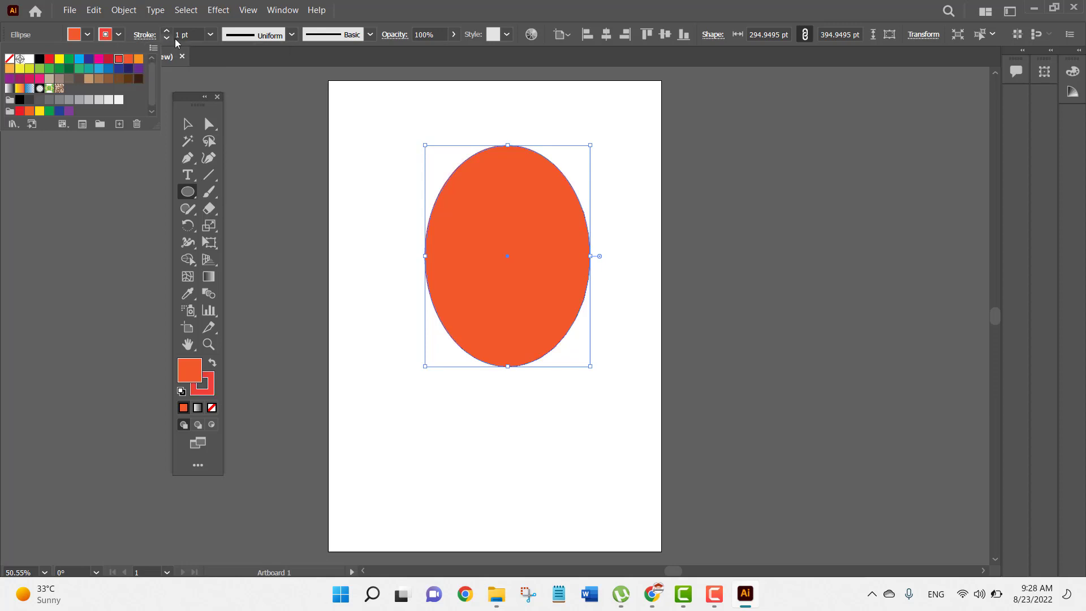
click(213, 37)
click(211, 35)
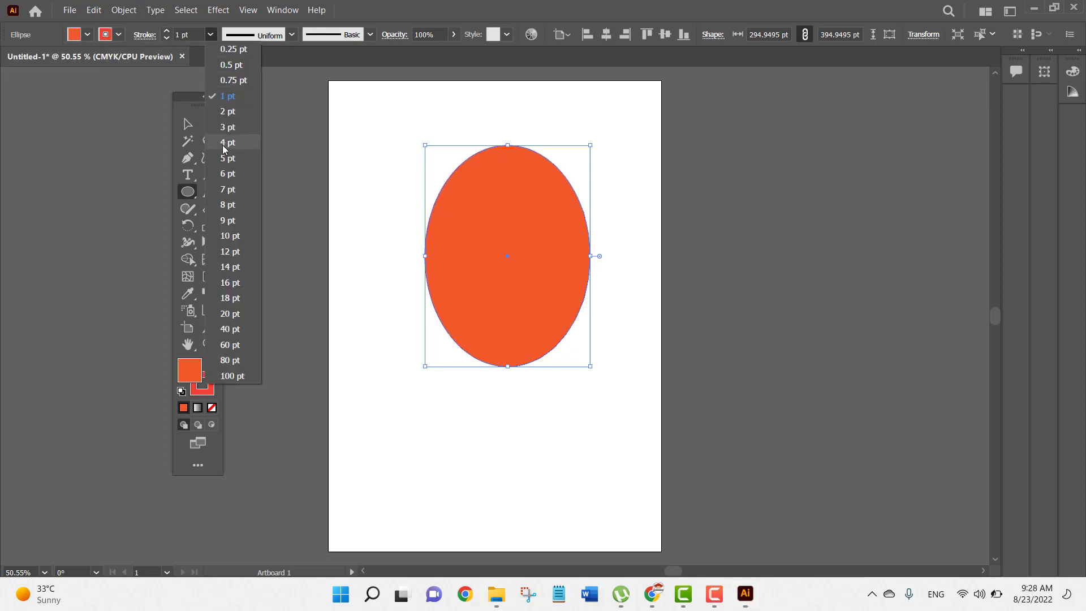
click(228, 190)
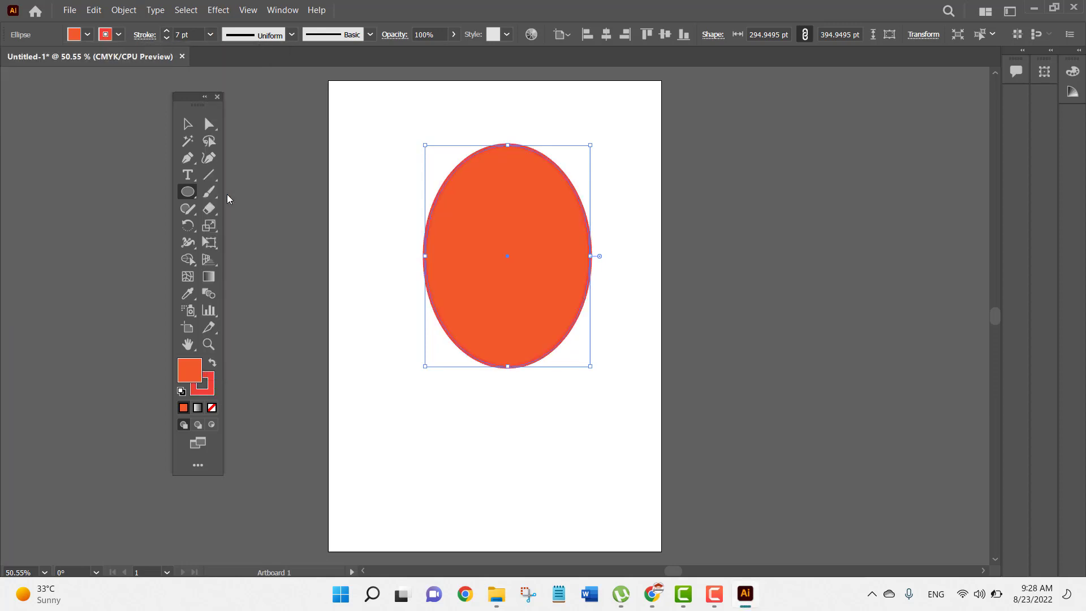
click(119, 35)
click(138, 79)
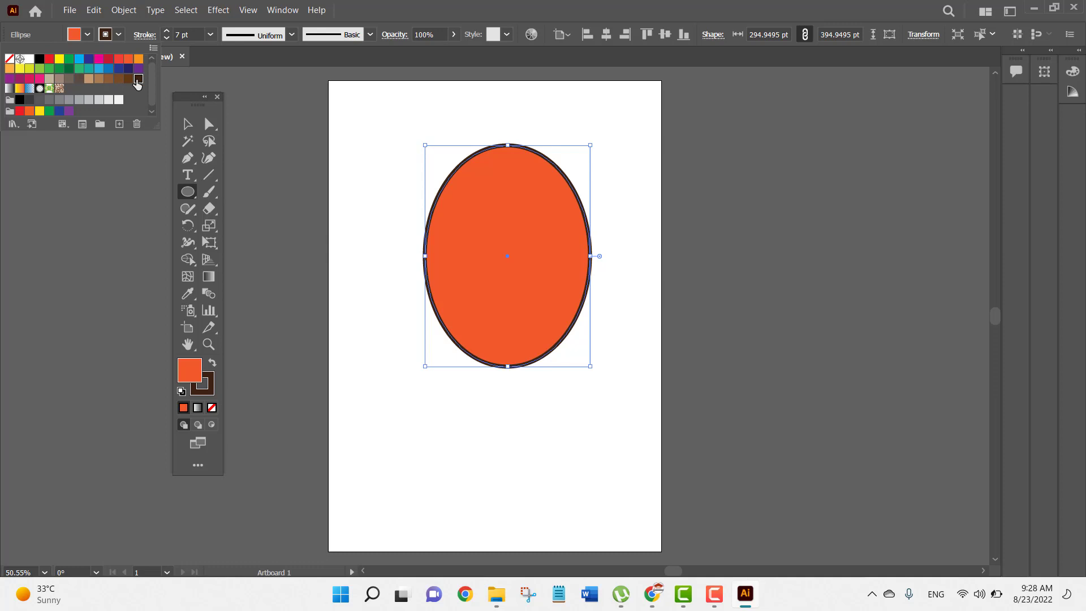
Step: Shrink the ellipse to about 125 by 183 pt and move it to the artboard's upper-right area with the Selection tool
click(591, 147)
drag(591, 146, 496, 264)
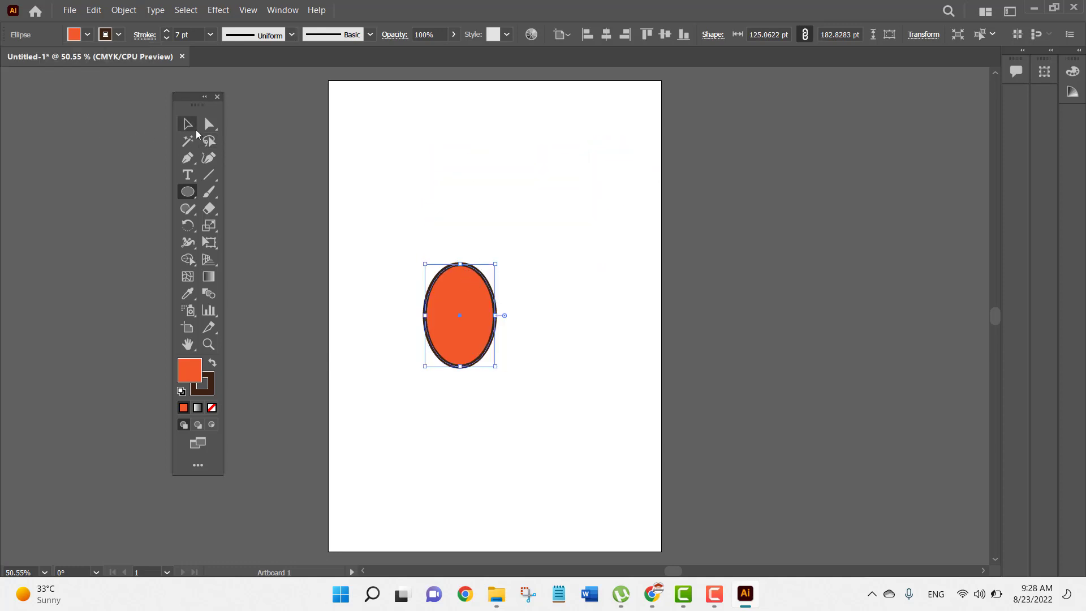
click(193, 128)
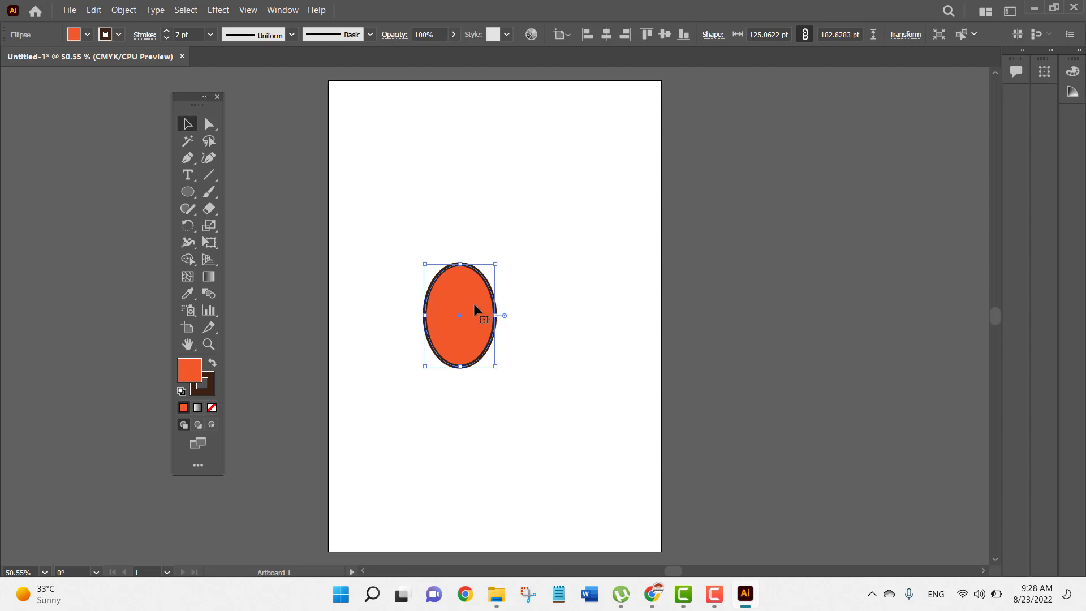
drag(477, 310, 615, 168)
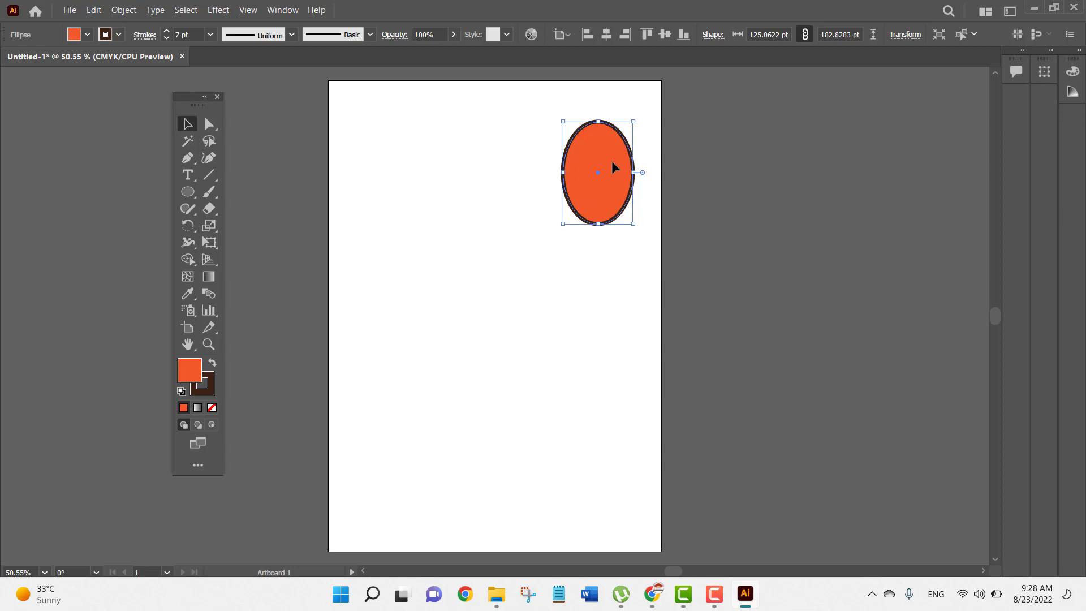
Step: Duplicate the ellipse into four copies spread across the artboard, and cut the upper-right quarter out of the lowest one as a pie
drag(615, 168, 423, 338)
drag(536, 340, 582, 455)
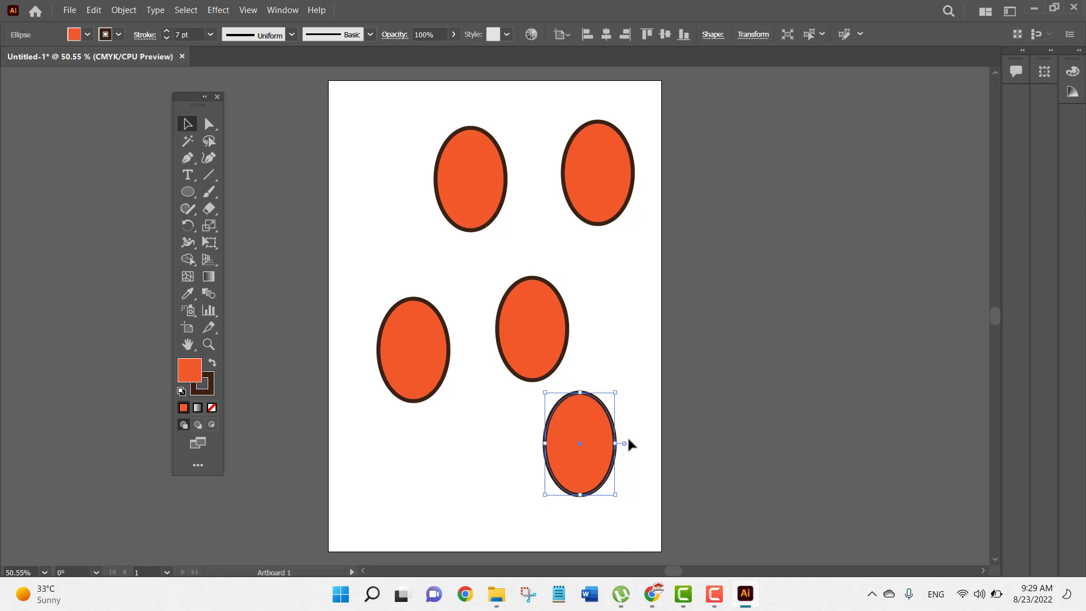
drag(625, 445, 581, 384)
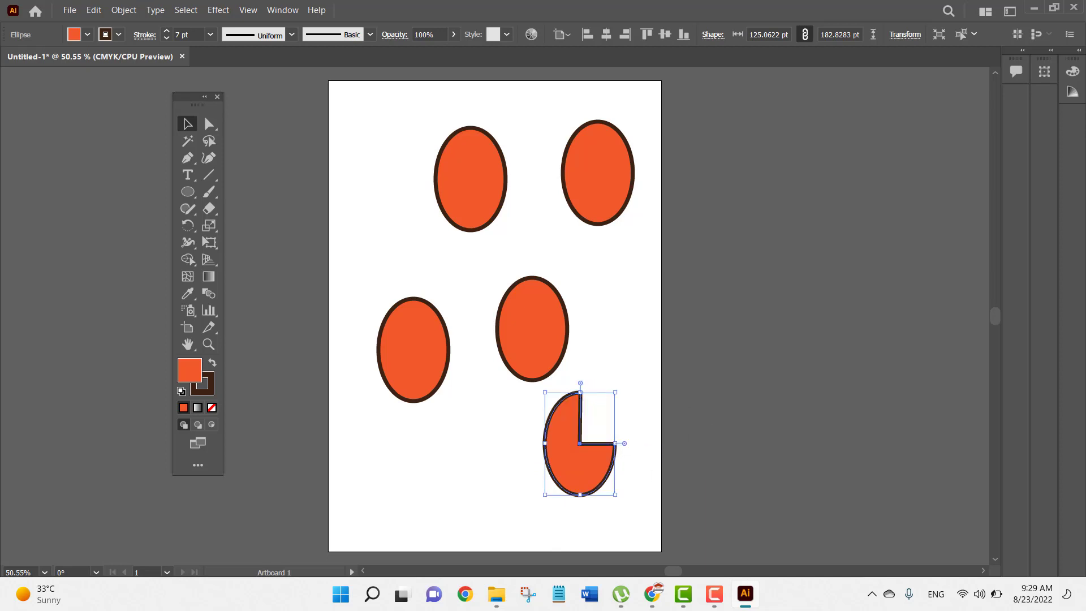